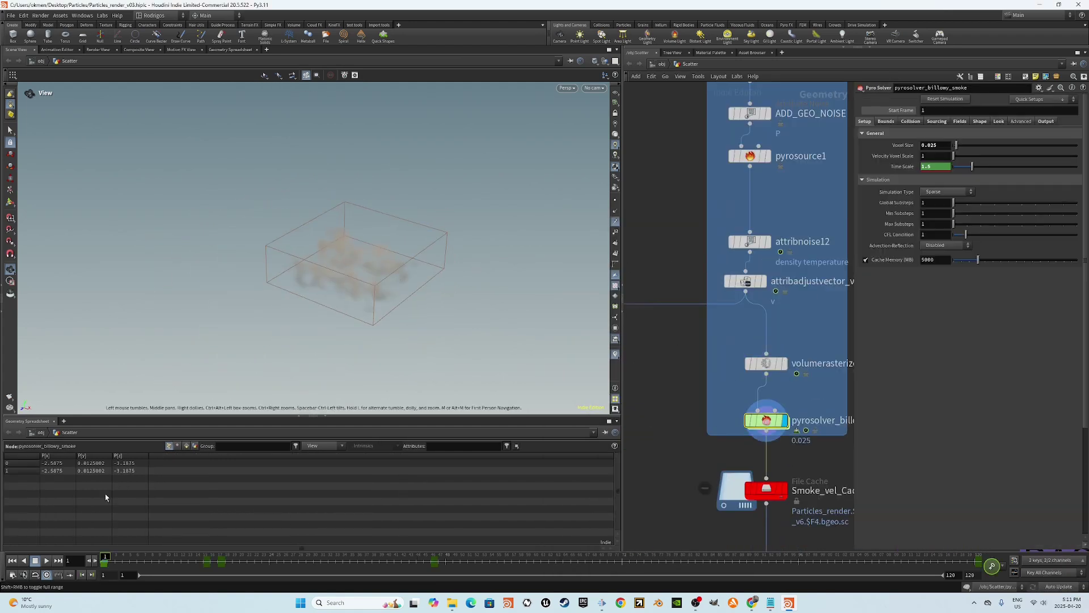
left_click(980, 120)
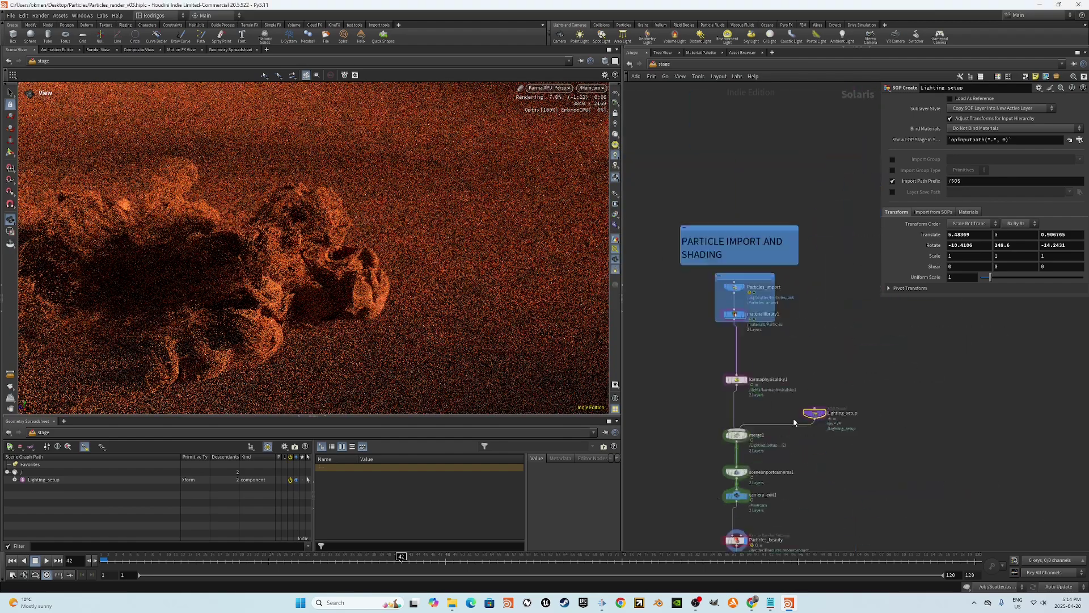
middle_click_drag(794, 423, 789, 360)
scroll(798, 324, "up", 3)
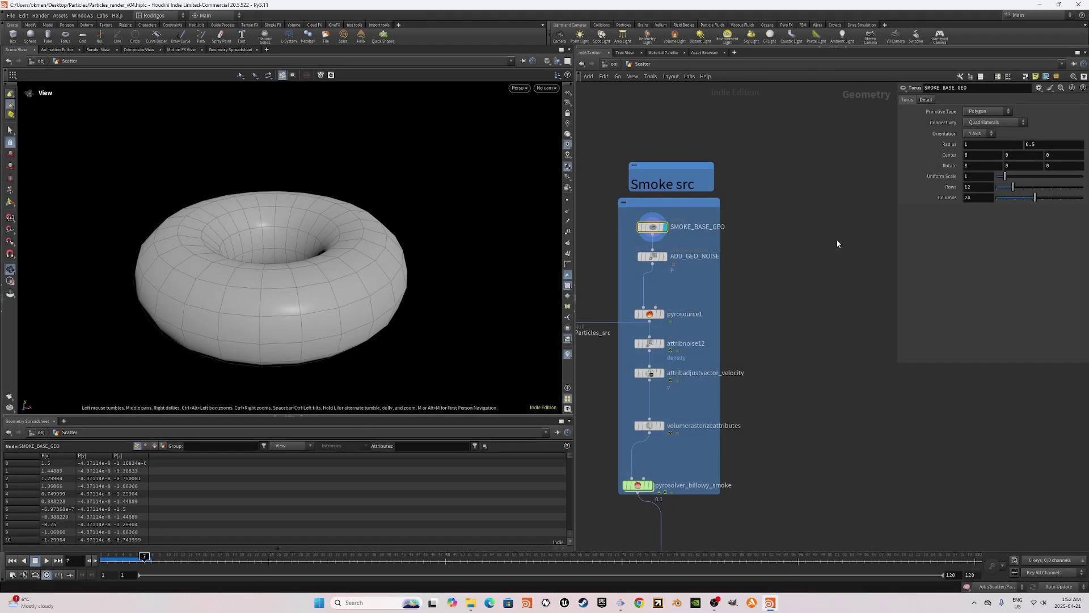
Display the ADD_GEO_NOISE result in the viewport, followed by the pyrosource1 points with their settings.
left_click(668, 255)
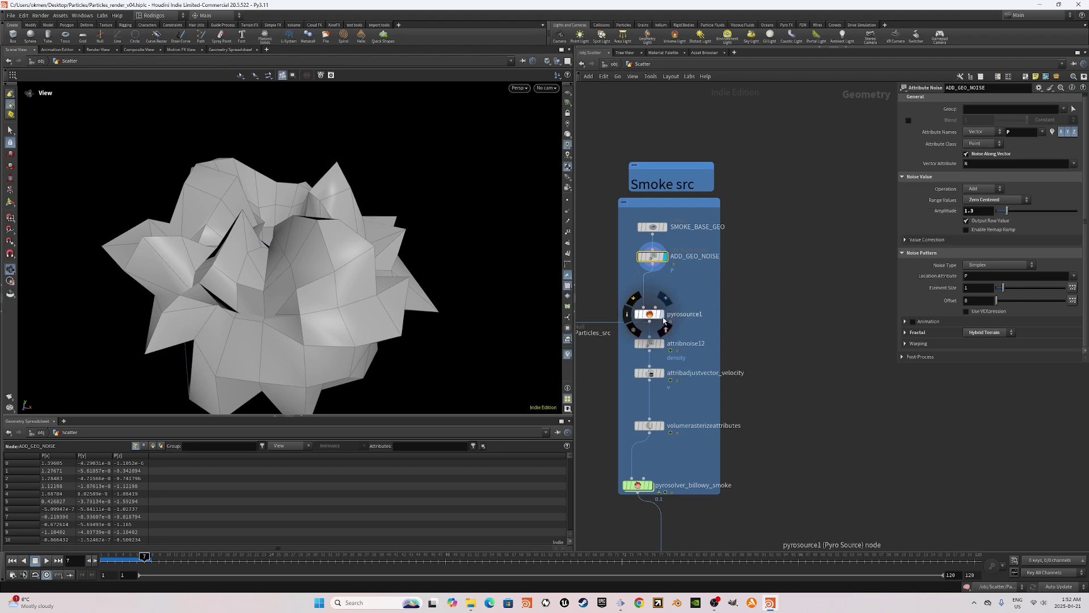
left_click(661, 313)
left_click(639, 315)
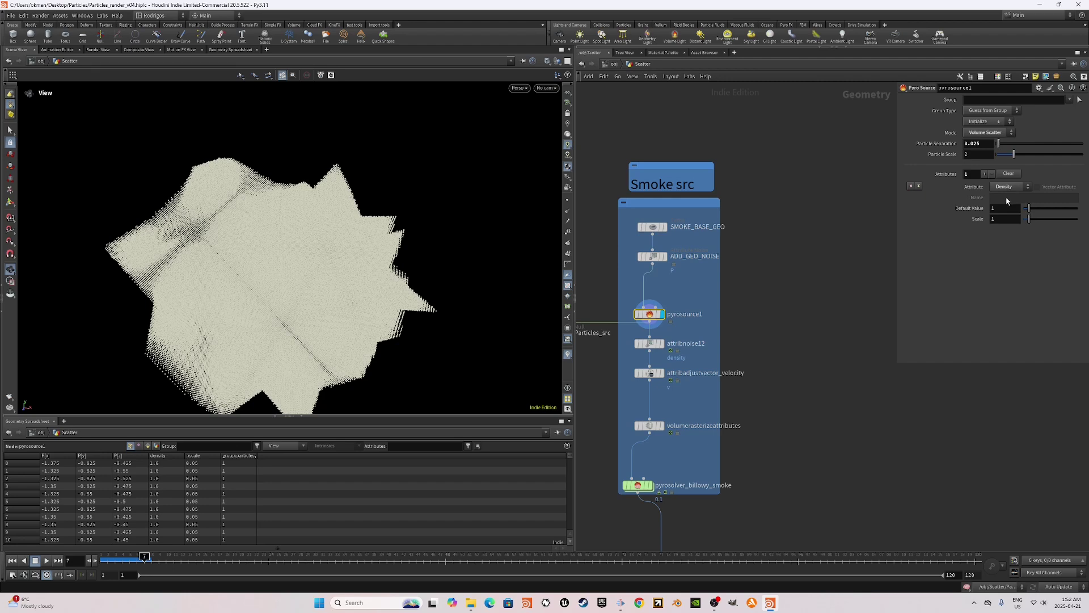
Display the attribnoise12 density noise node and show its parameters.
middle_click_drag(689, 341, 719, 297)
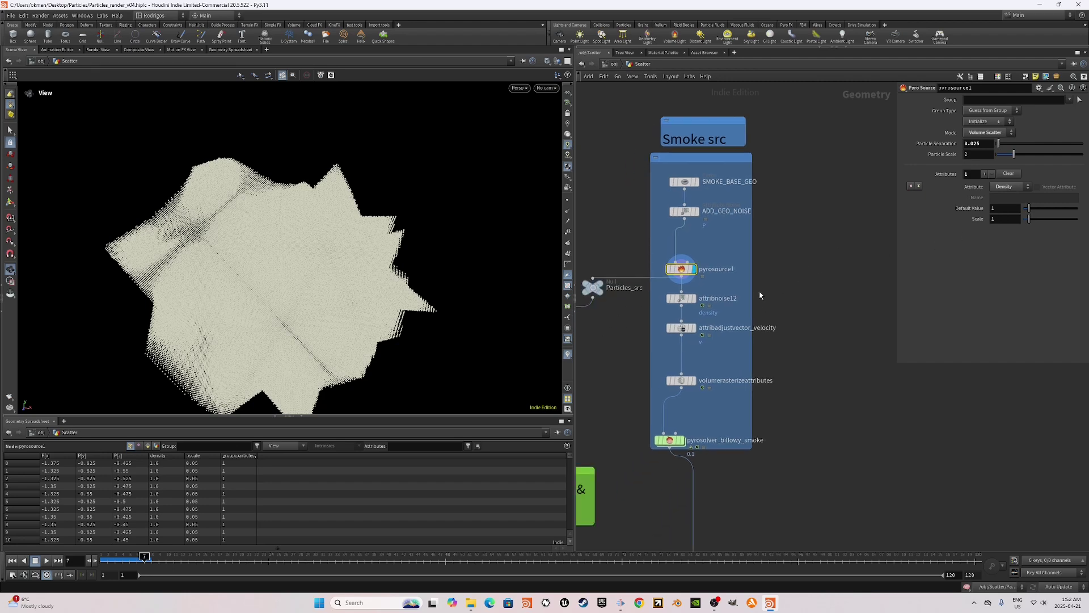
scroll(689, 293, "up", 2)
left_click(697, 301)
left_click_drag(722, 291, 670, 309)
left_click(672, 305)
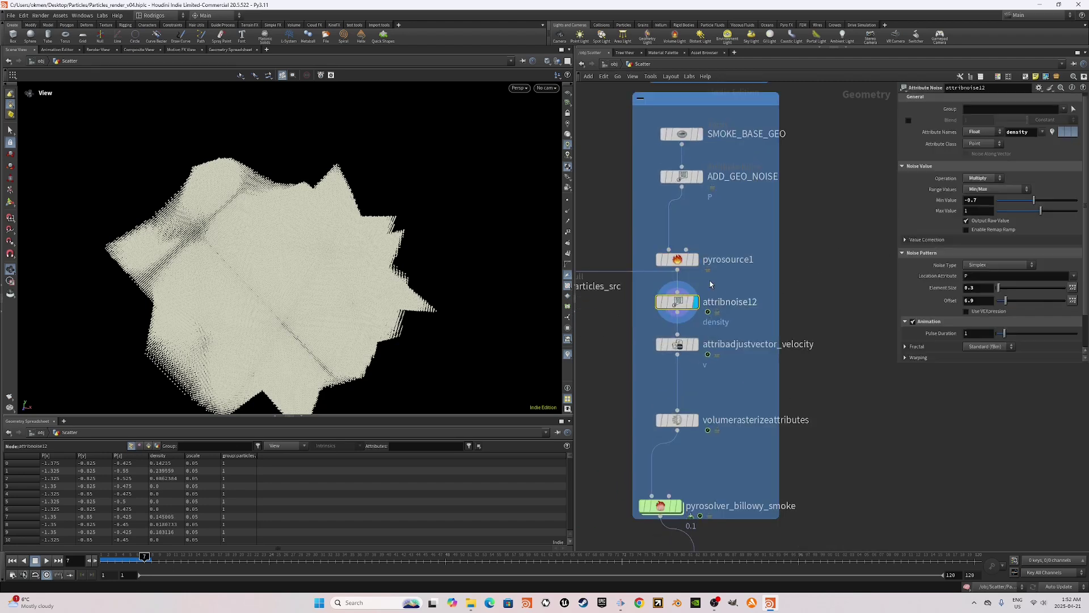
Visualize the density attribute of attribnoise12 on the points and review its noise and post-process settings.
mouse_move(309, 287)
left_mouse_down()
mouse_move(340, 273)
mouse_move(301, 293)
left_mouse_up()
scroll(310, 291, "down", 3)
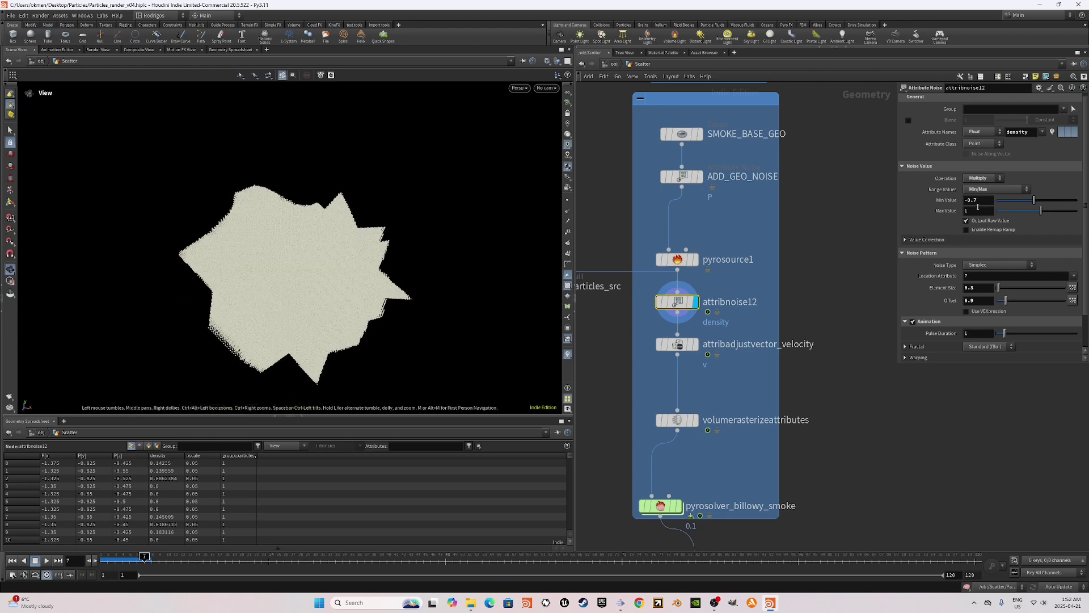
scroll(983, 205, "down", 2)
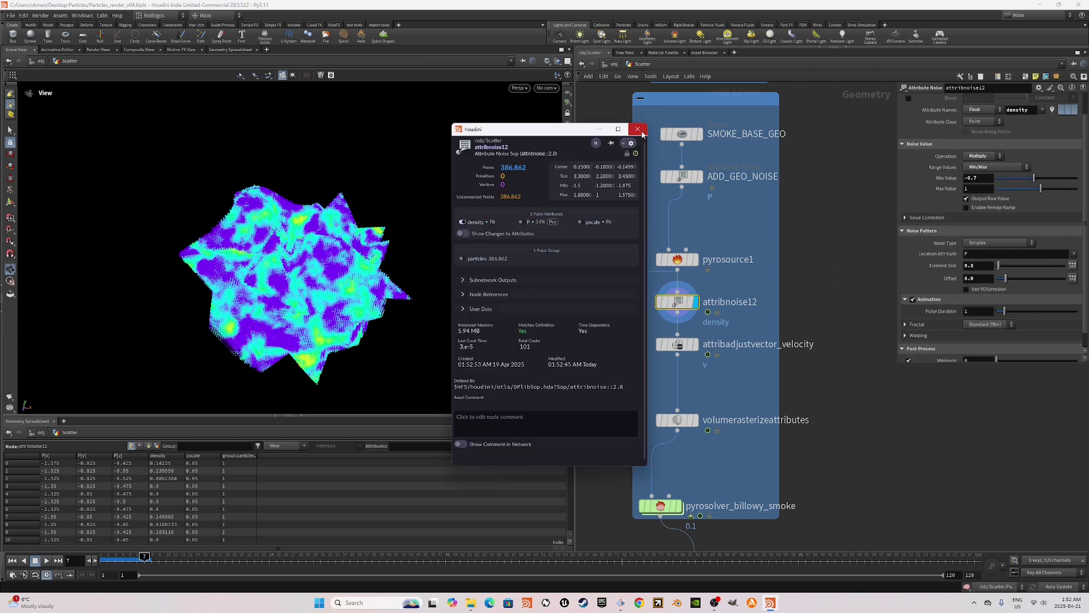
left_click(641, 131)
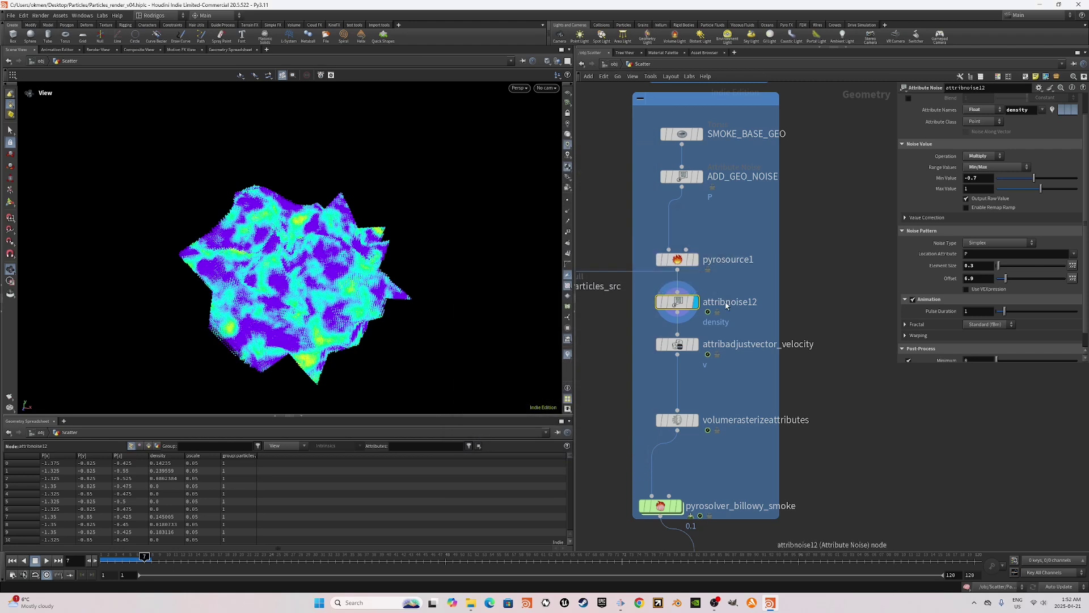
scroll(937, 335, "down", 1)
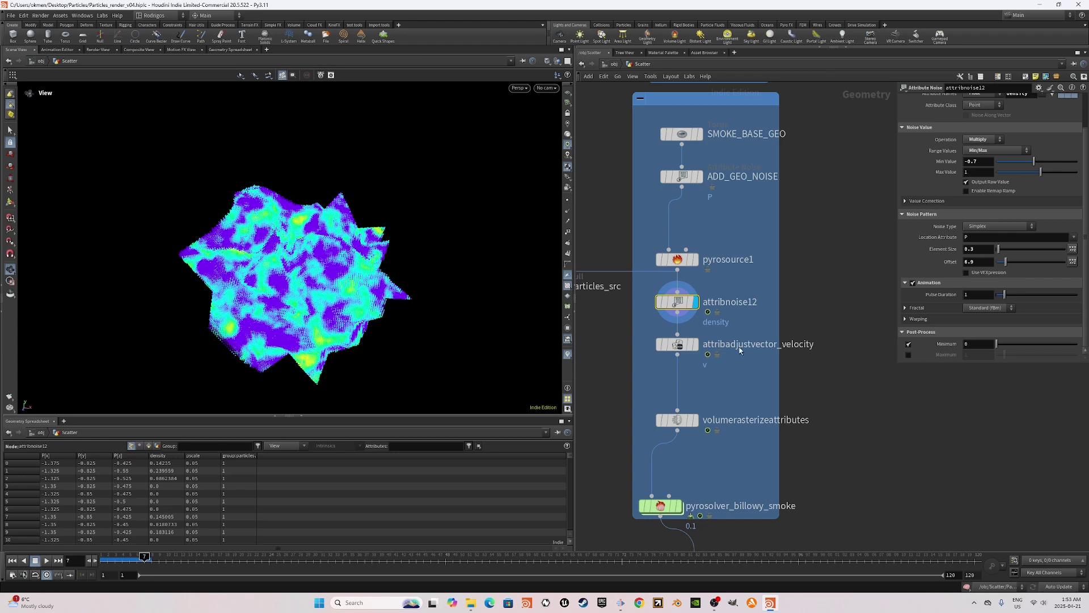
Display attribadjustvector_velocity with its parameters and show the points' velocity in the viewport.
left_click(677, 344)
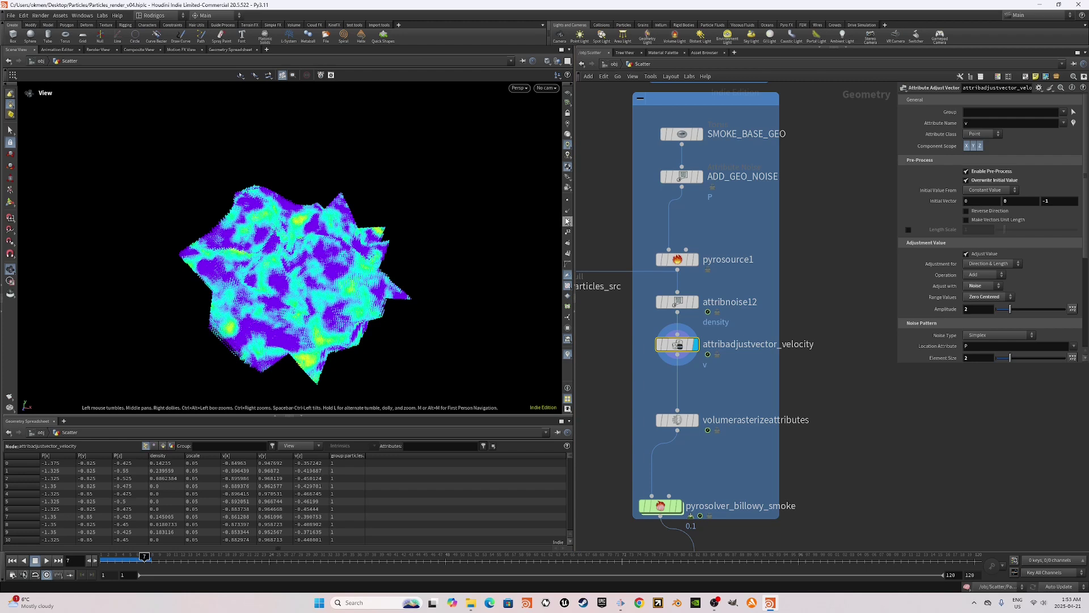
left_click(565, 225)
left_click_drag(301, 277, 225, 258)
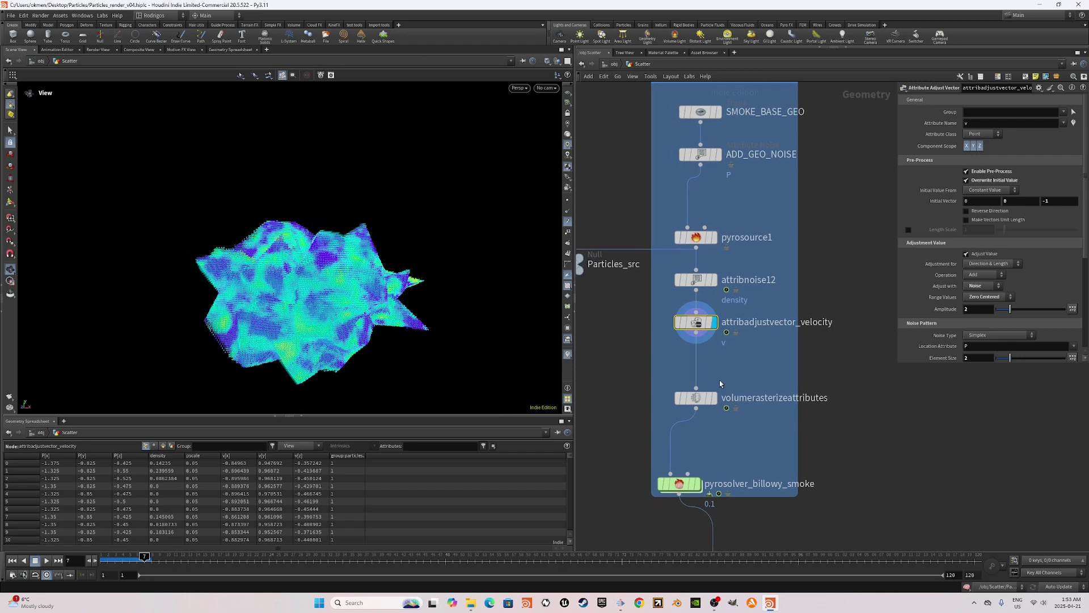
Display the volumerasterizeattributes node and review its density and v rasterization settings.
left_click(685, 412)
left_click(688, 404)
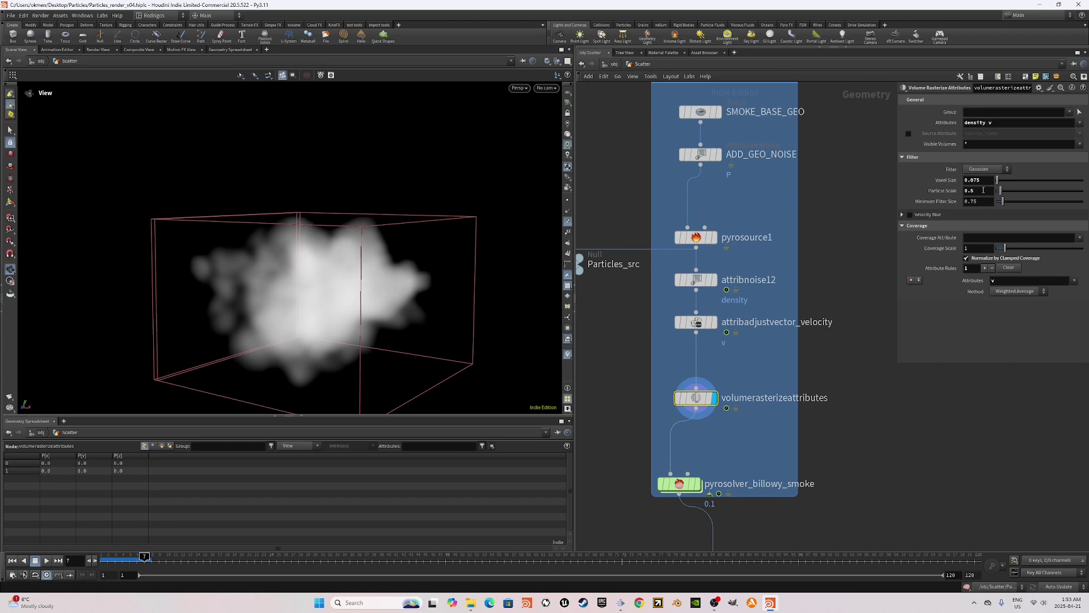
scroll(727, 456, "down", 1)
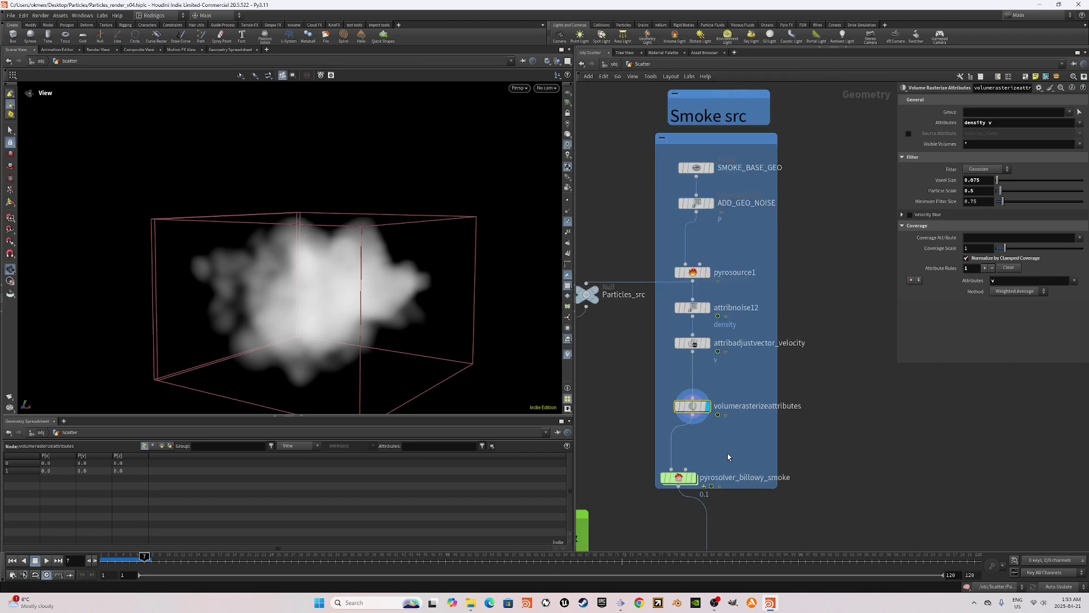
Go back to frame 1 and display pyrosolver_billowy_smoke with its parameters.
middle_click_drag(726, 456, 703, 452)
scroll(693, 455, "down", 1)
scroll(677, 465, "up", 2)
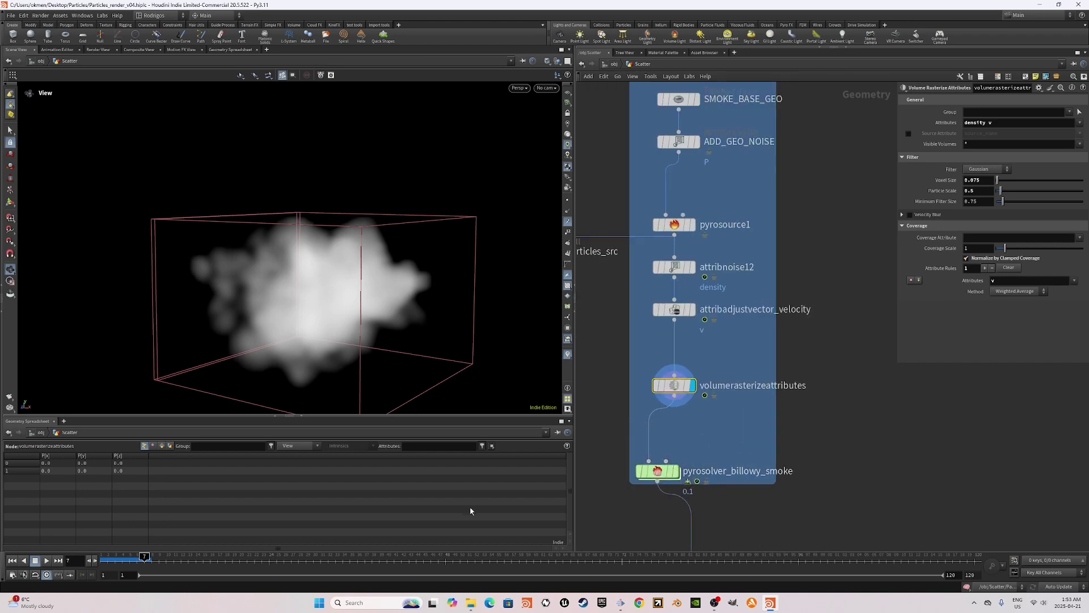
left_click(12, 560)
mouse_move(659, 474)
left_click(680, 449)
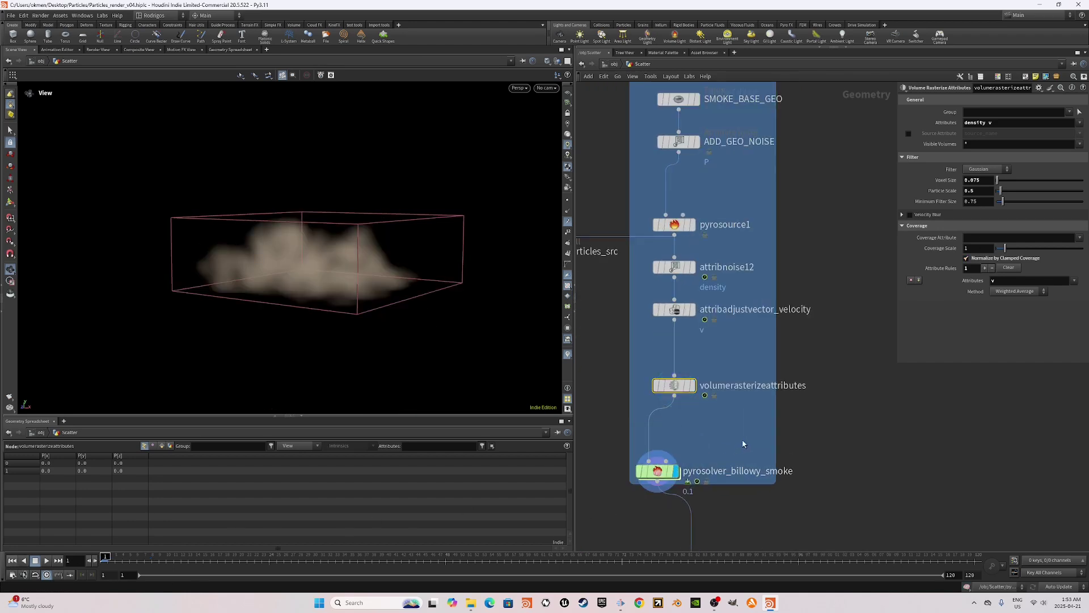
left_click(659, 473)
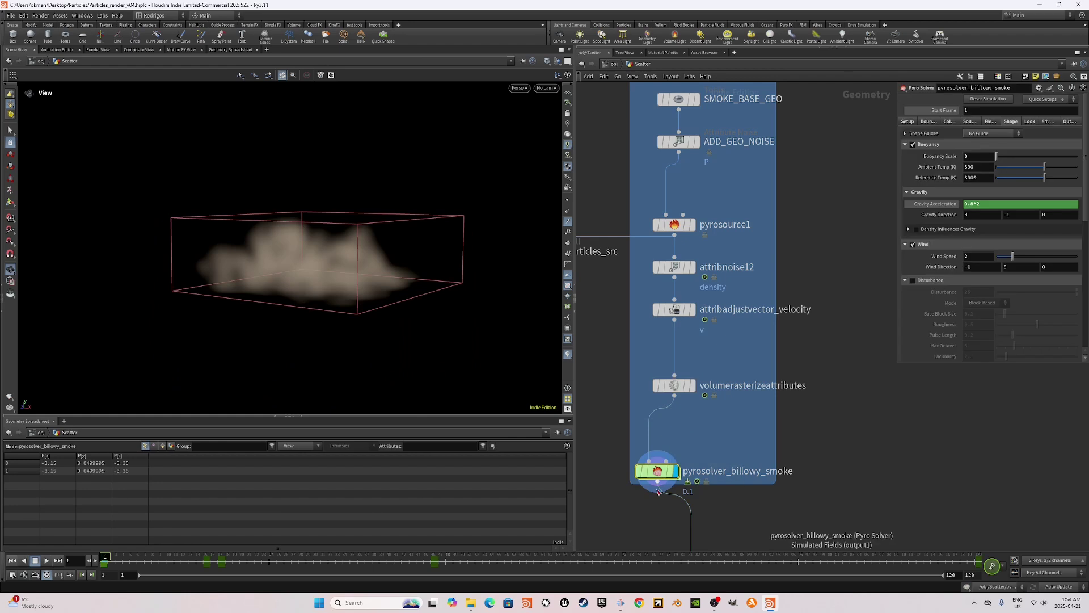
Show the pyro solver's Setup settings and play the smoke simulation up to frame 49.
left_click(912, 122)
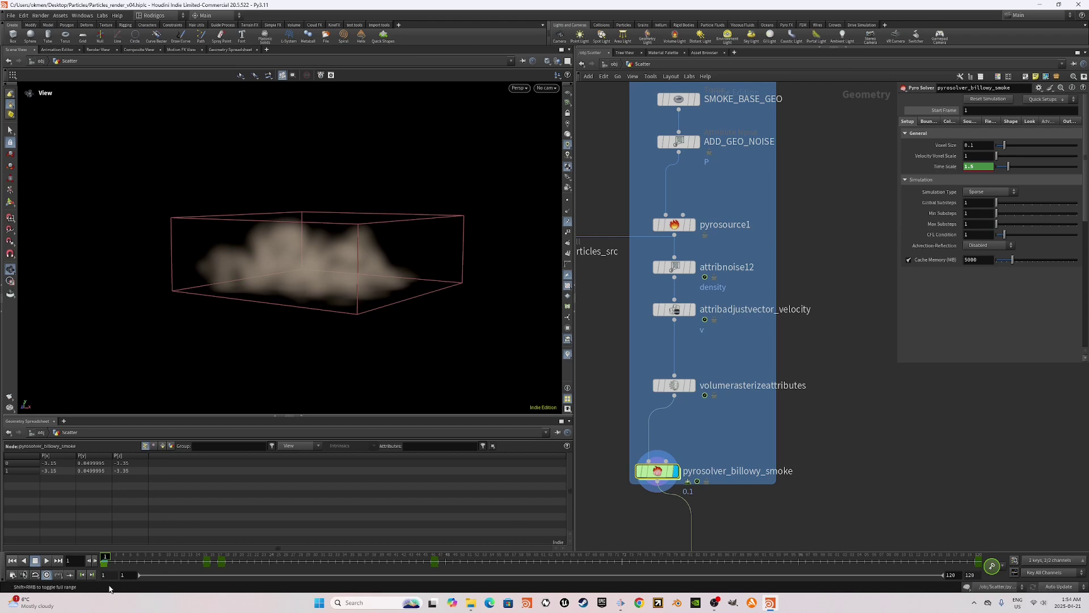
left_click(47, 561)
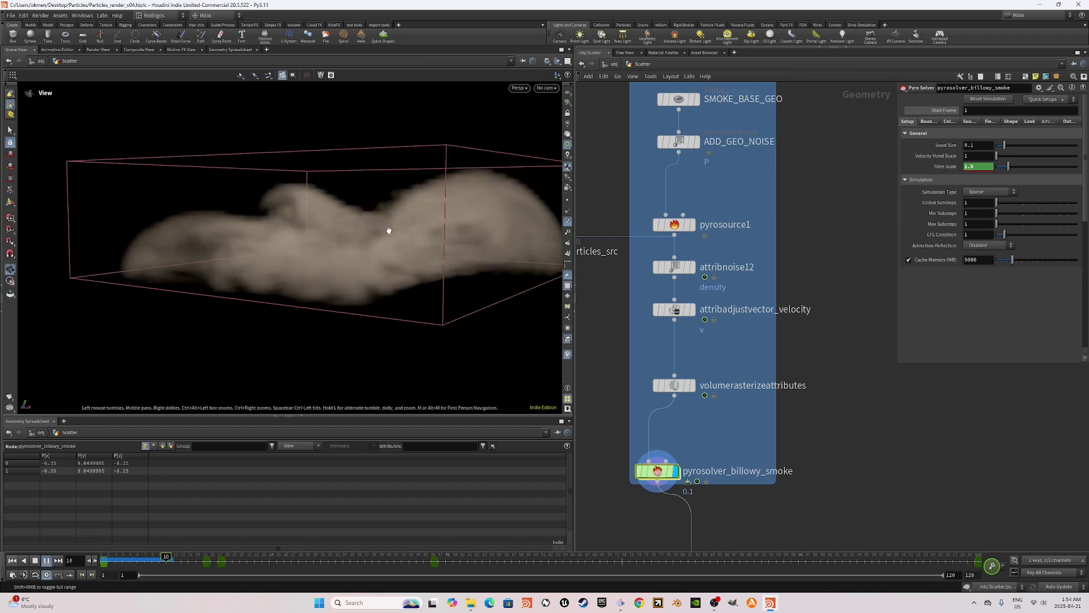
left_click_drag(350, 246, 377, 272)
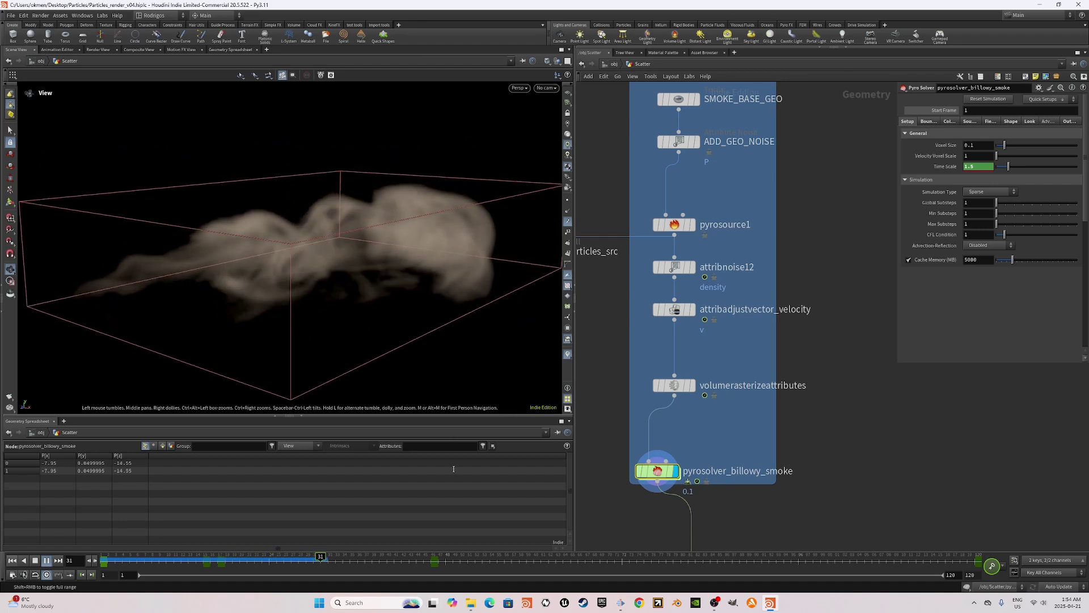
left_click(452, 567)
Check the solver's Time Scale expression and source volumes, and move the timeline to frame 15.
left_click(943, 166)
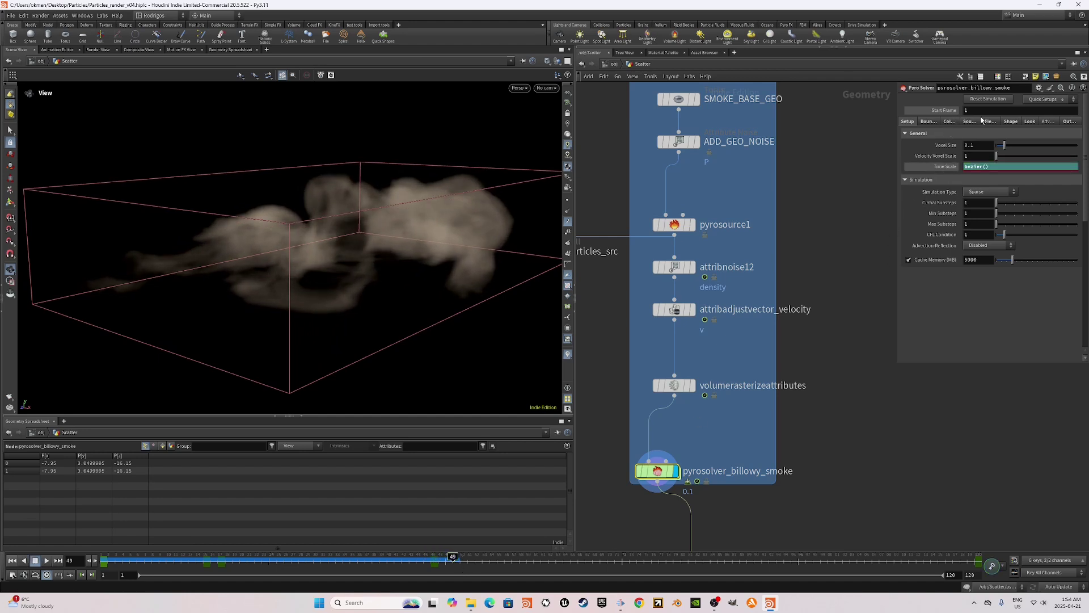
left_click(972, 122)
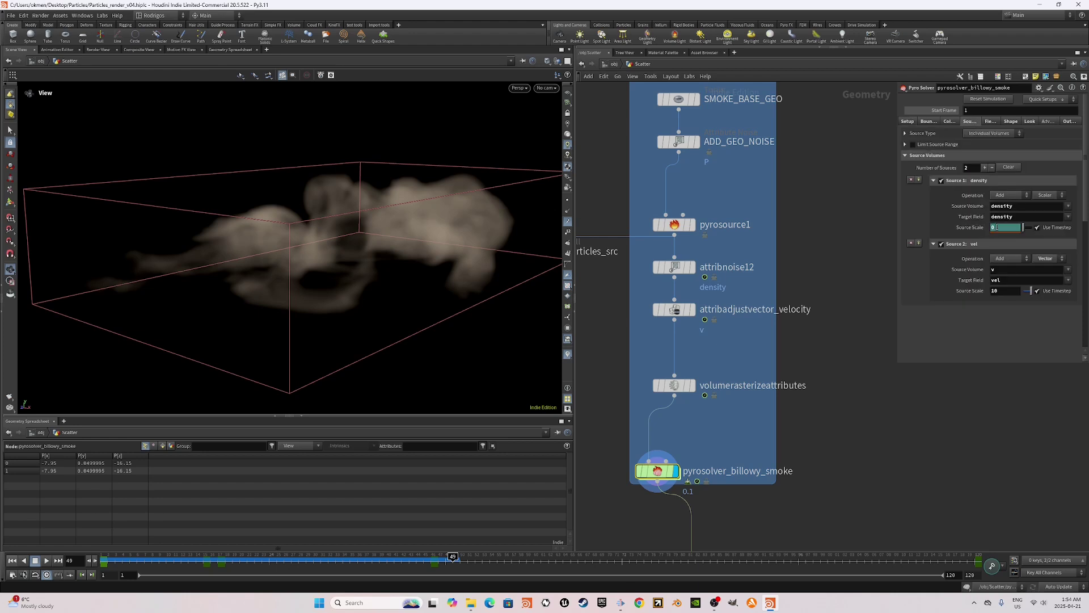
left_click_drag(452, 559, 206, 558)
Review the solver's Fields and Shape settings, including Gravity Acceleration, and view the cached smoke from Smoke_vel_Cache.
left_click(989, 122)
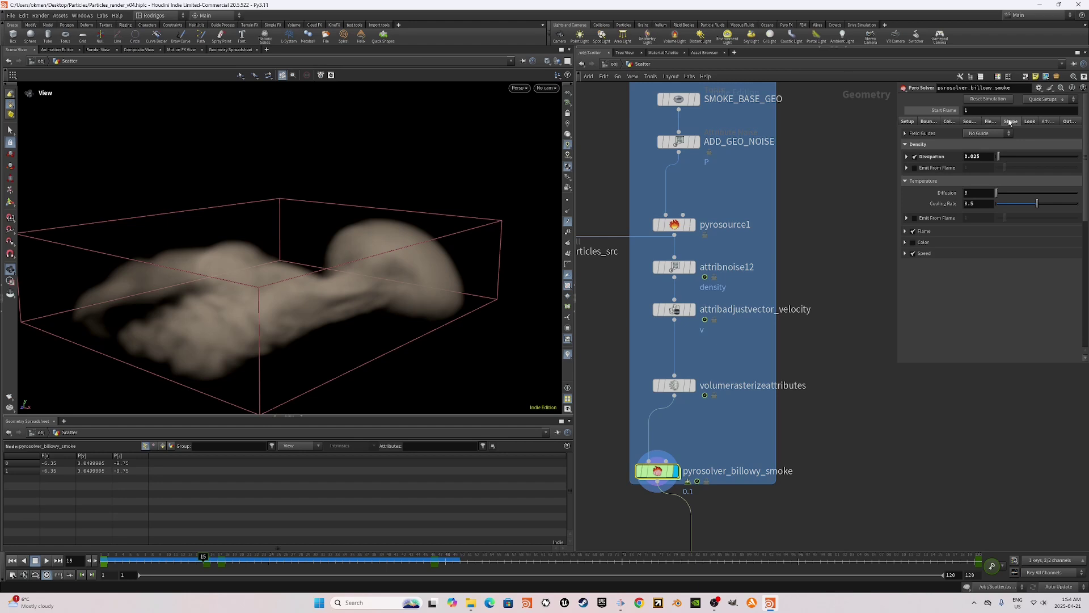
left_click(1010, 121)
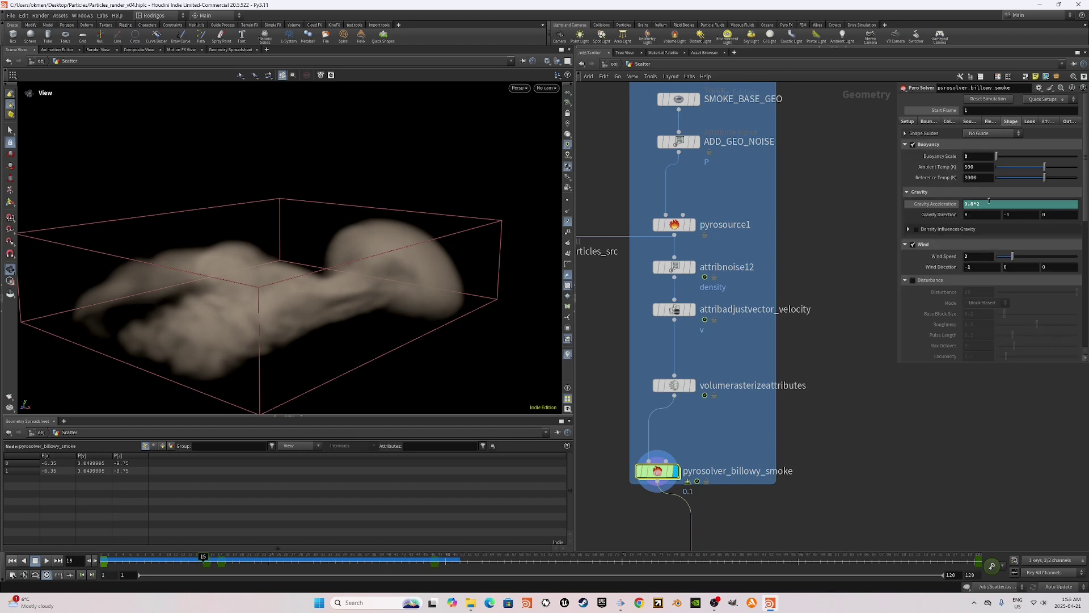
left_click(989, 203)
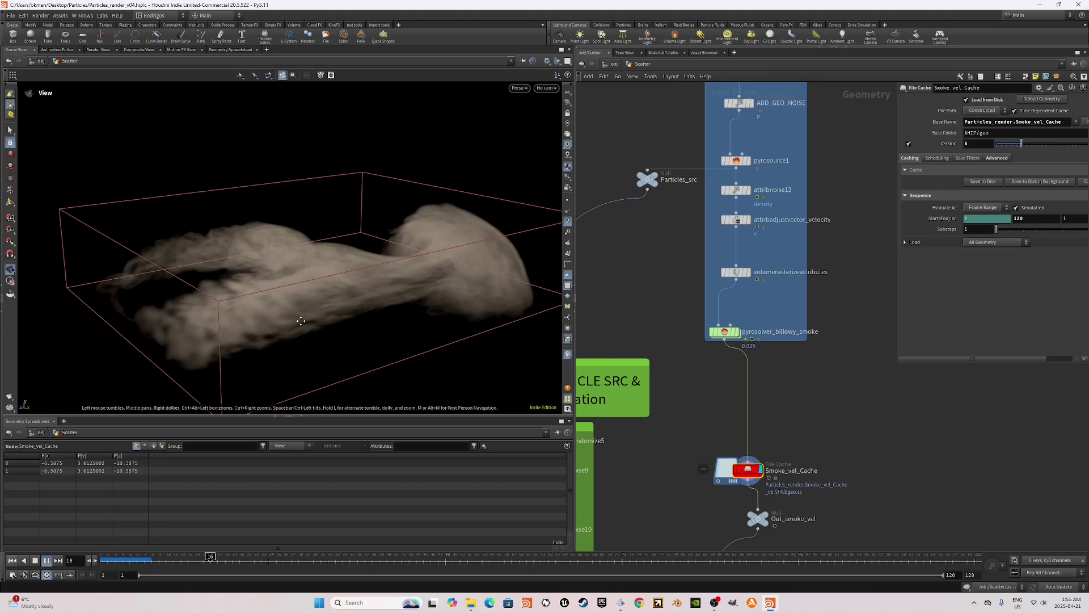
mouse_move(301, 321)
left_mouse_down()
mouse_move(326, 309)
mouse_move(289, 321)
left_mouse_up()
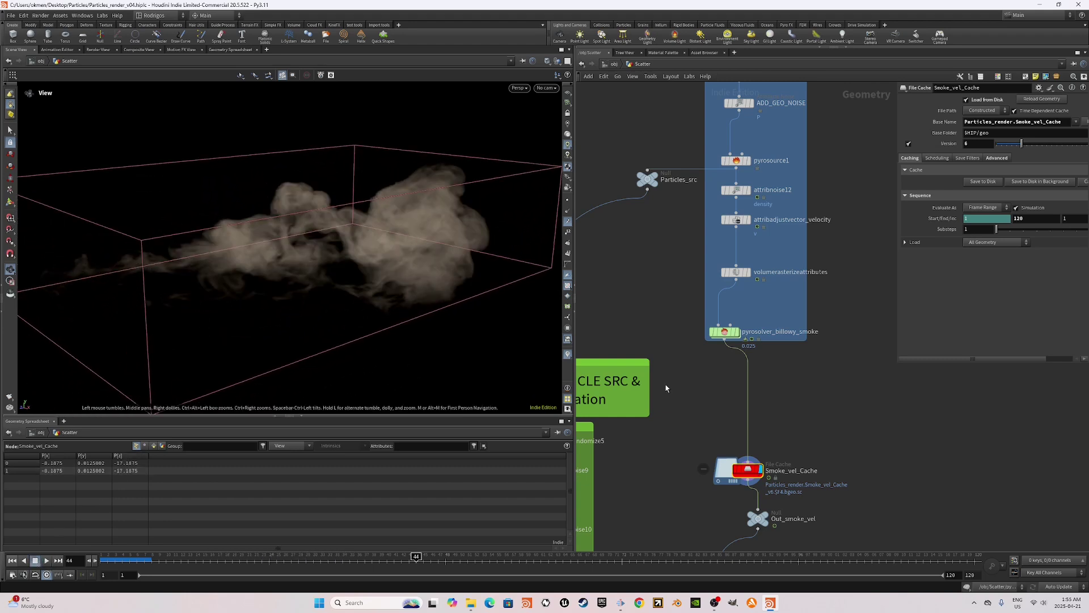
In the particle source and coloration network, visualize the color attribute on attribrandomize5 and display attribnoise9.
scroll(669, 392, "down", 3)
middle_click_drag(671, 425, 811, 405)
scroll(811, 406, "up", 4)
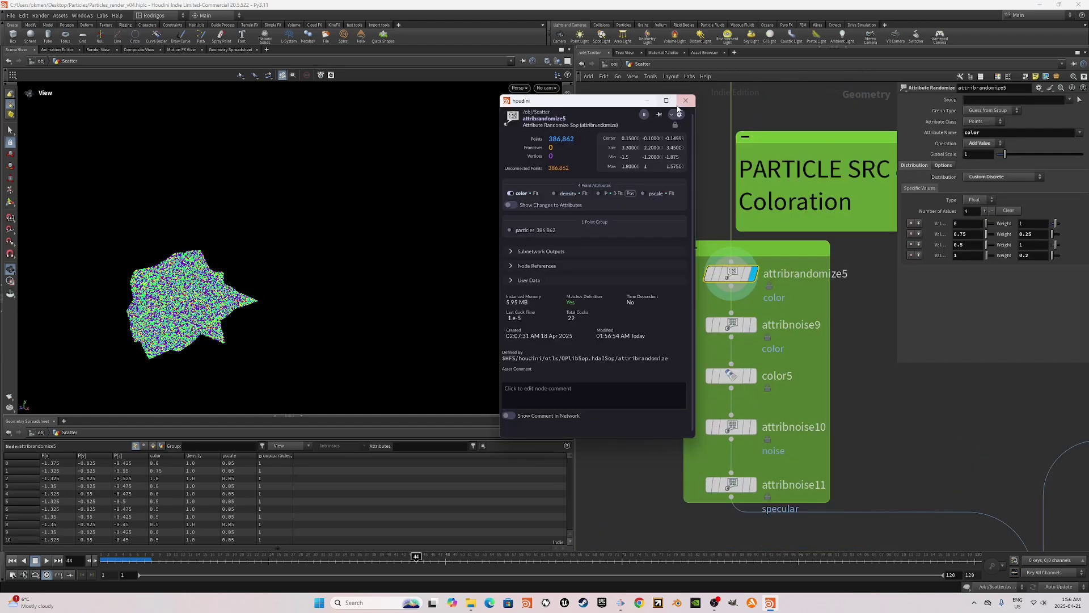
left_click(685, 101)
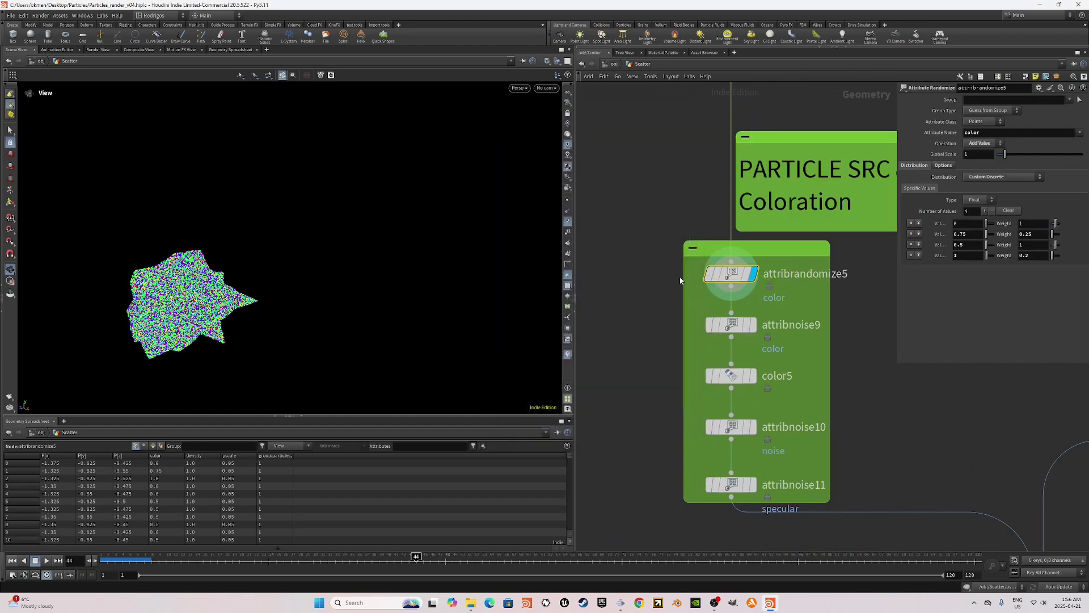
left_click(752, 324)
left_click_drag(675, 319, 740, 334)
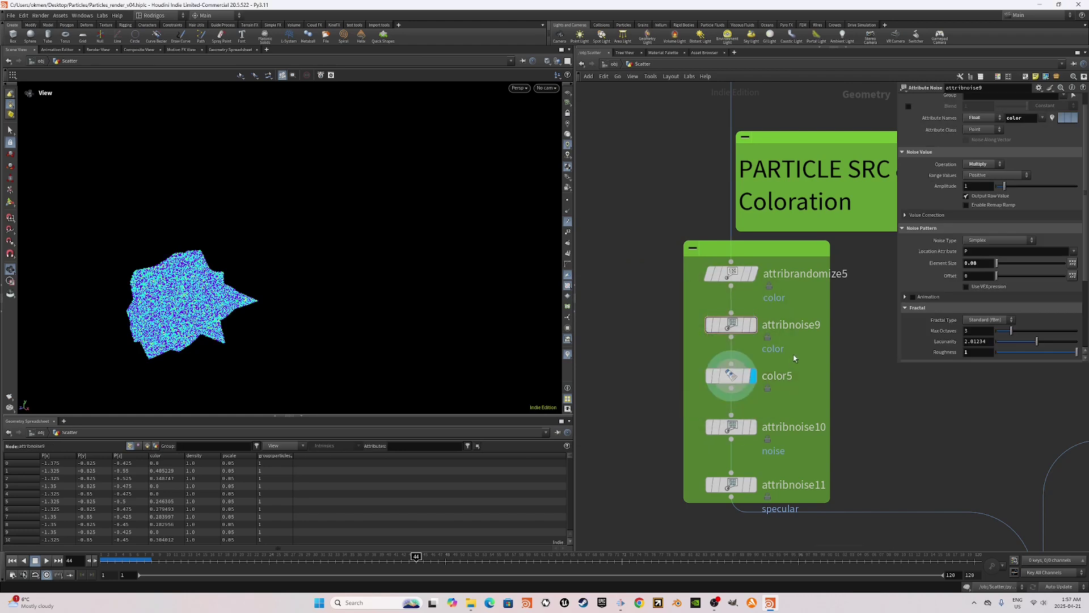
Display the color5 node, turn off the color attribute visualization, and examine the ramp-colored points up close.
left_click(717, 380)
middle_click(718, 380)
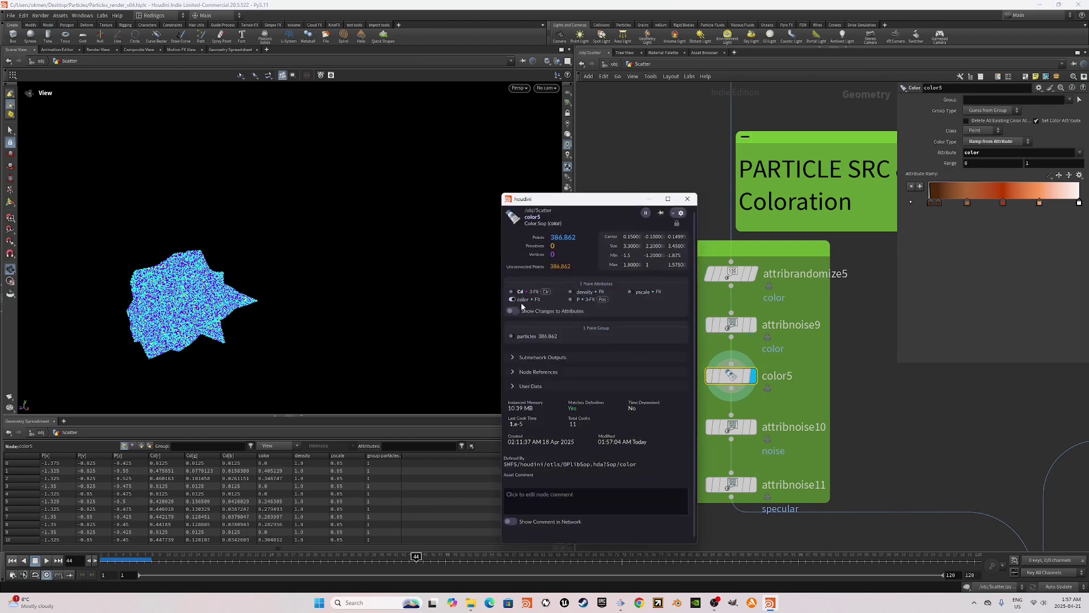
left_click(513, 300)
left_click(688, 198)
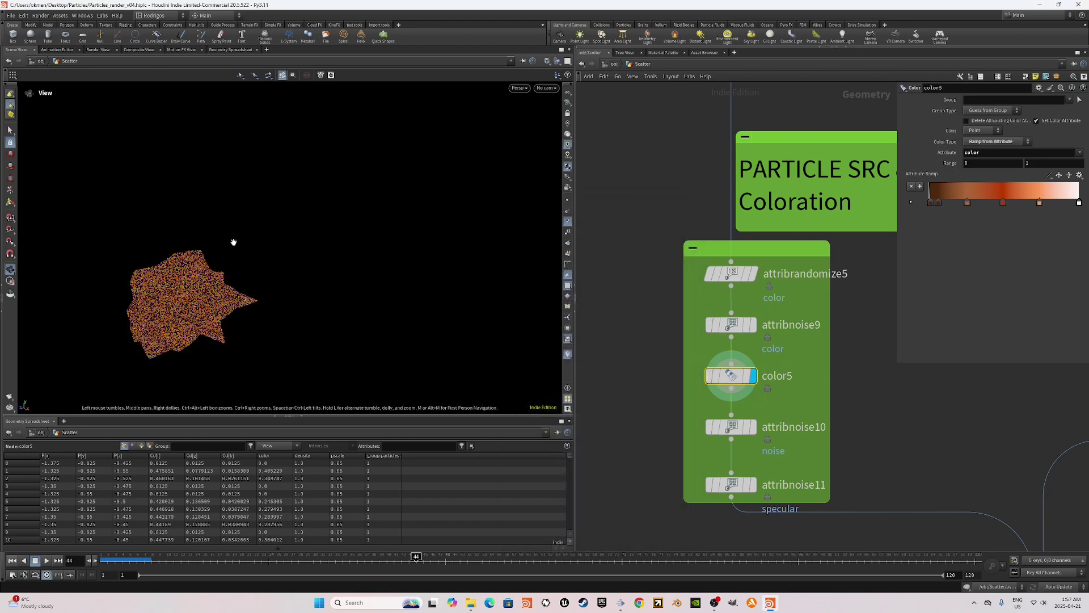
left_click_drag(231, 242, 215, 269)
middle_click_drag(215, 269, 253, 266)
right_click_drag(253, 266, 441, 236)
left_click_drag(441, 236, 313, 260)
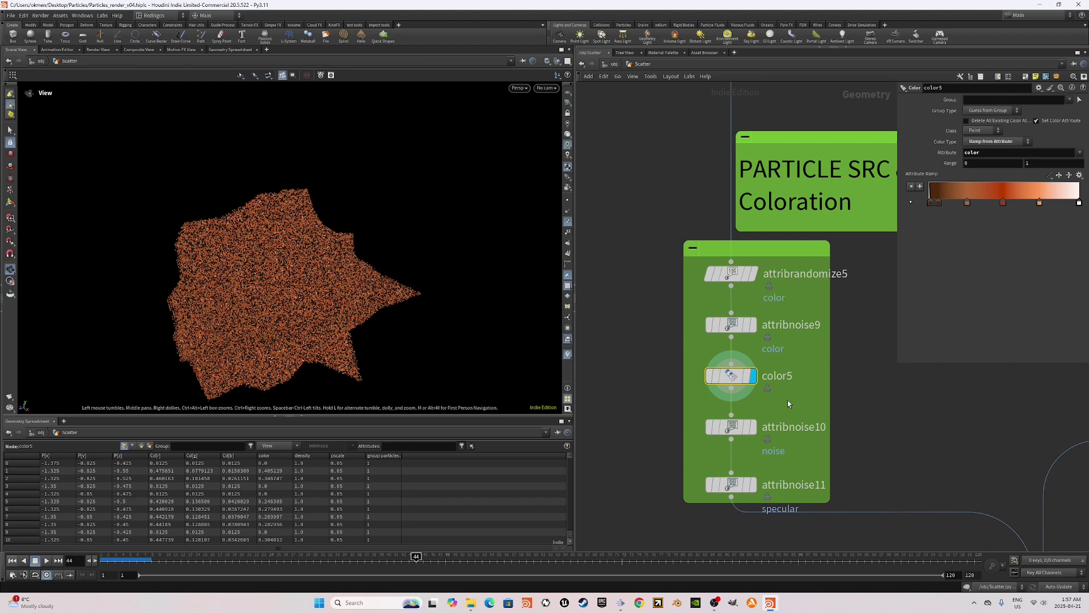
Display attribnoise10 with its noise attribute settings, and move the display on to attribnoise11.
left_click(712, 431)
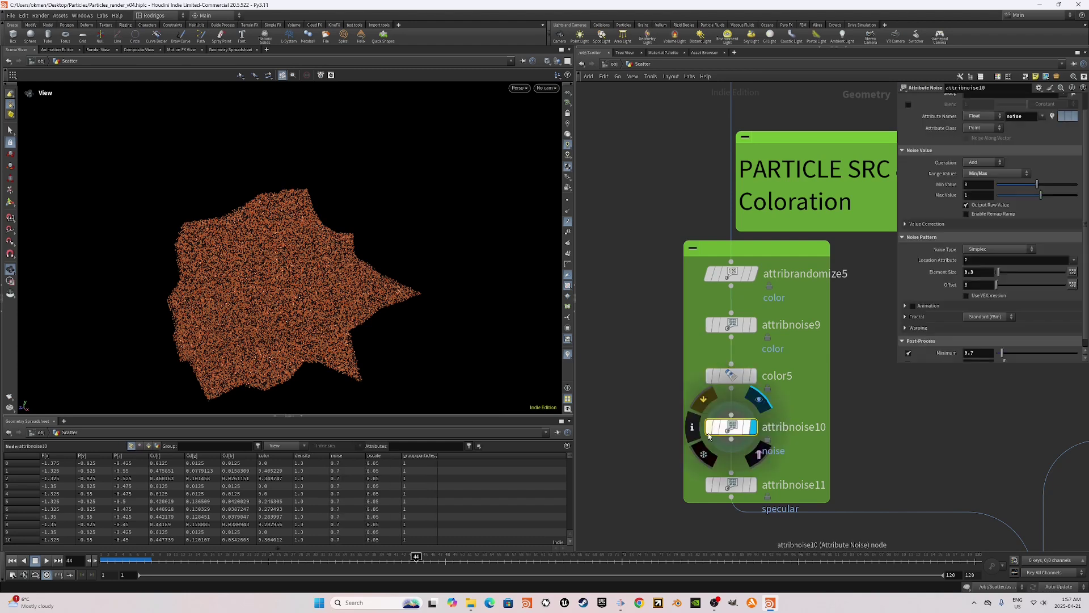
middle_click_drag(783, 434, 781, 413)
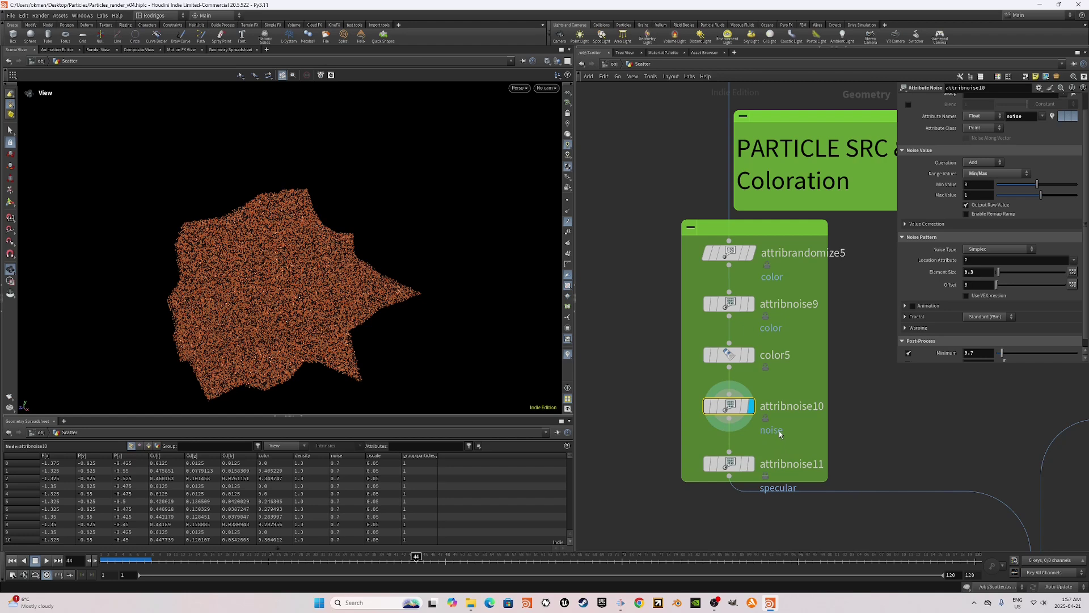
left_click(723, 463)
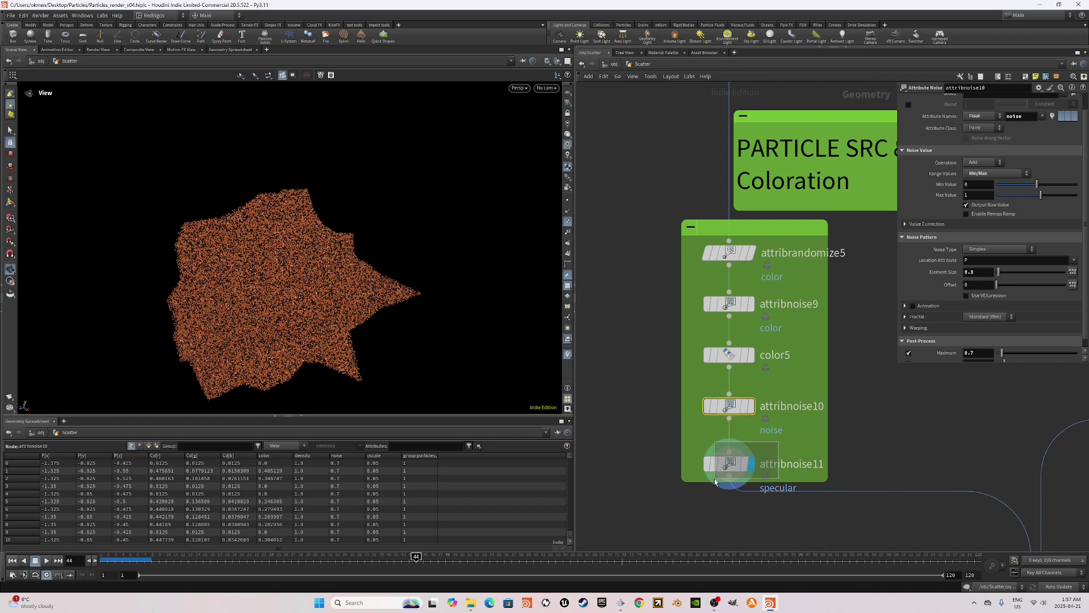
Review attribnoise11's specular noise settings and trace its output connection into the Particle_sim network.
left_click_drag(308, 272, 304, 300)
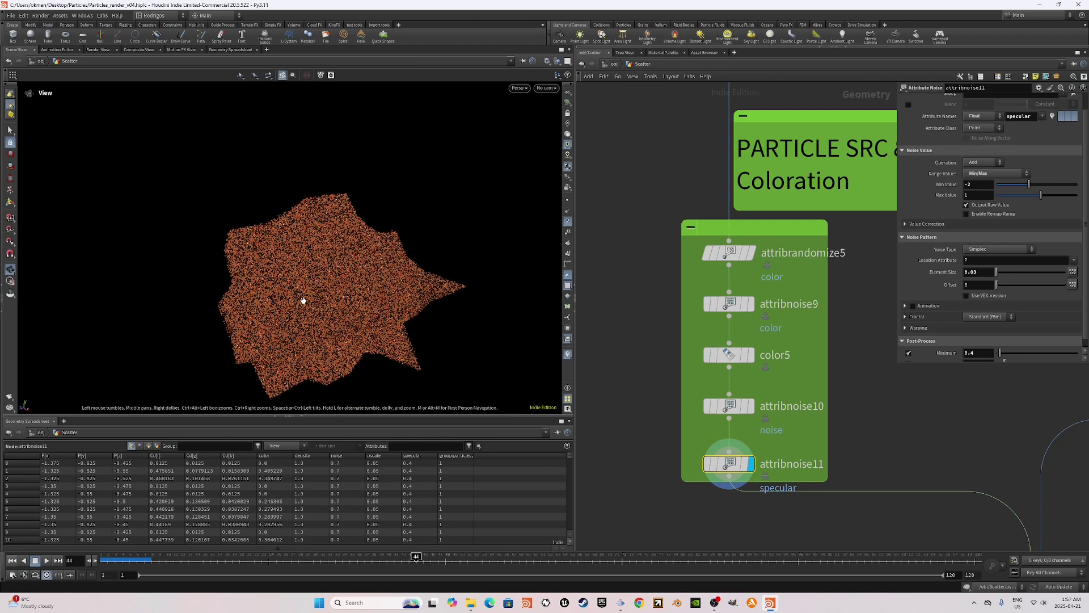
scroll(851, 437, "down", 3)
scroll(781, 448, "up", 2)
middle_click_drag(781, 454, 742, 421)
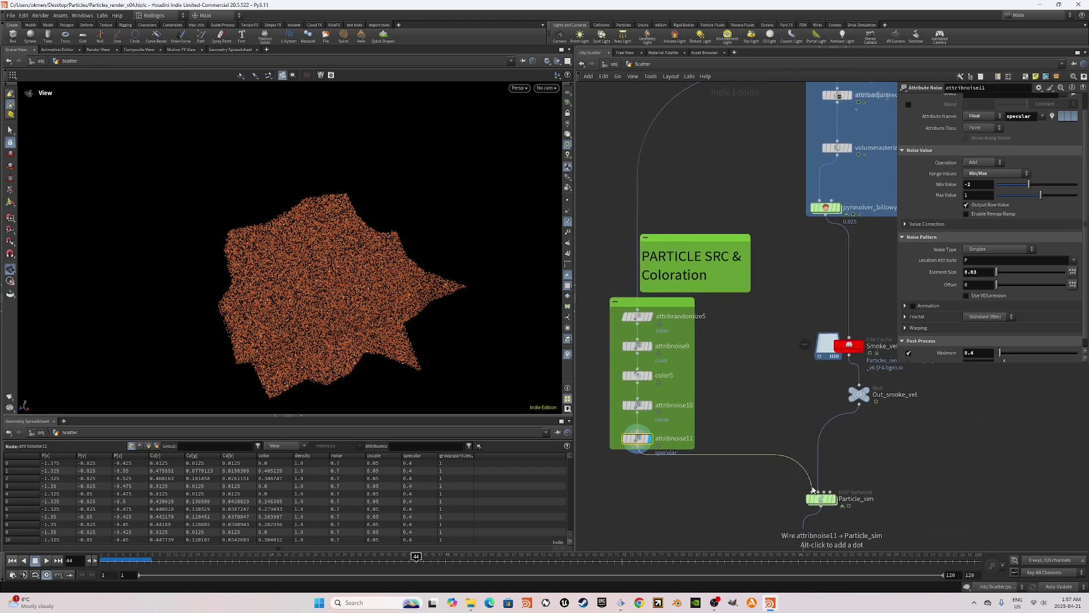
left_click_drag(819, 493, 817, 495)
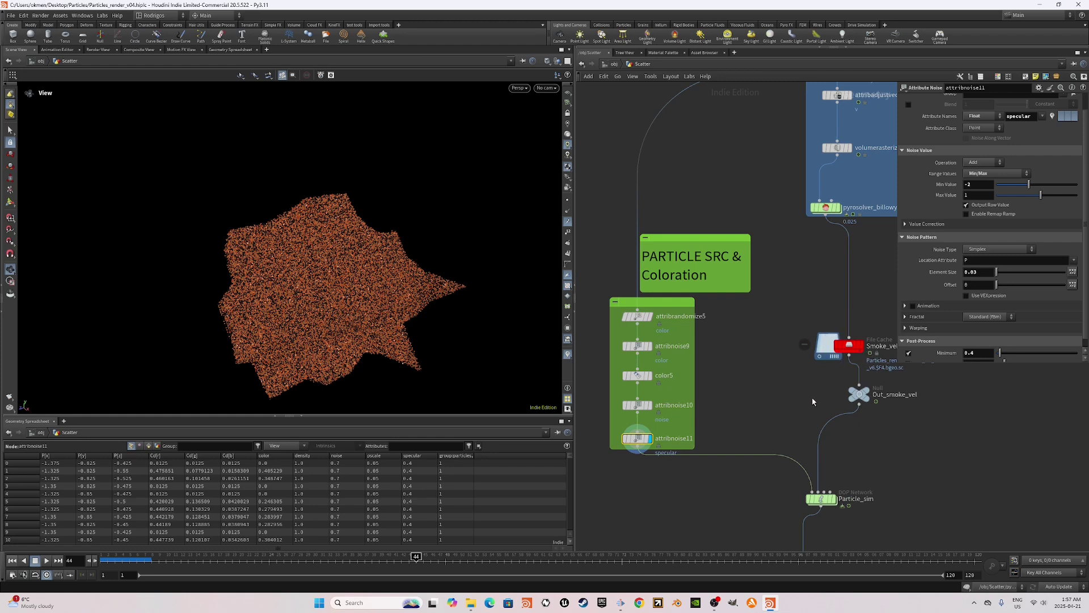
Display the Smoke_vel_Cache smoke, inspect it up close, and return the timeline to frame 1.
middle_click_drag(864, 349, 791, 363)
left_click(790, 362)
left_click(778, 360)
left_click_drag(391, 303, 473, 286)
scroll(767, 492, "up", 1)
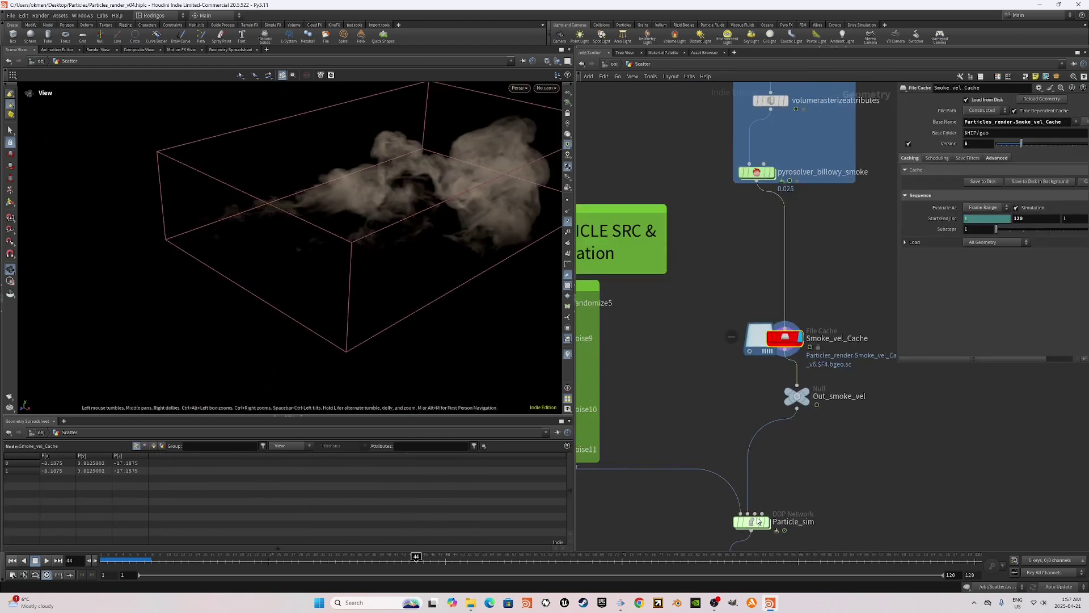
middle_click_drag(782, 495, 778, 441)
left_click(108, 555)
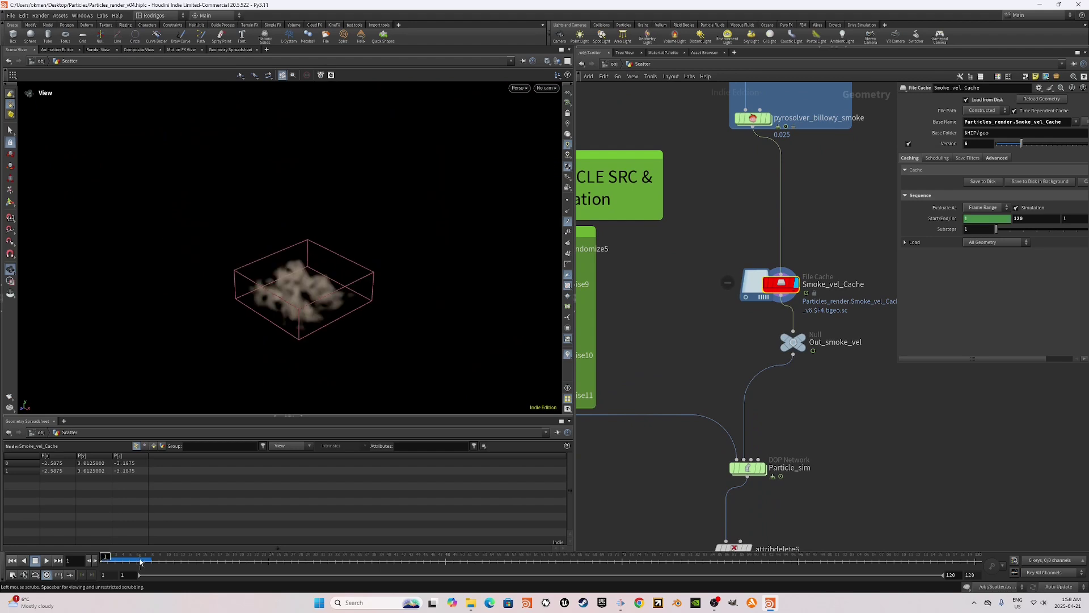
Open the Particle_sim DOP network, review source_first_input's Birth settings, and move to frame 6 to check the keyed Impulse Activation.
double_click(760, 467)
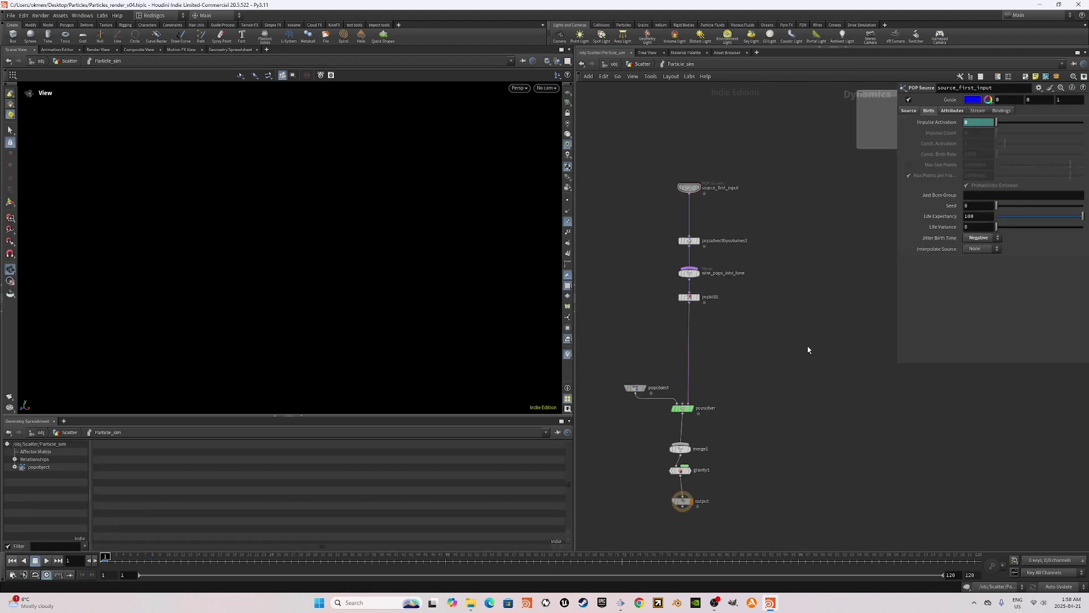
left_click_drag(729, 168, 661, 212)
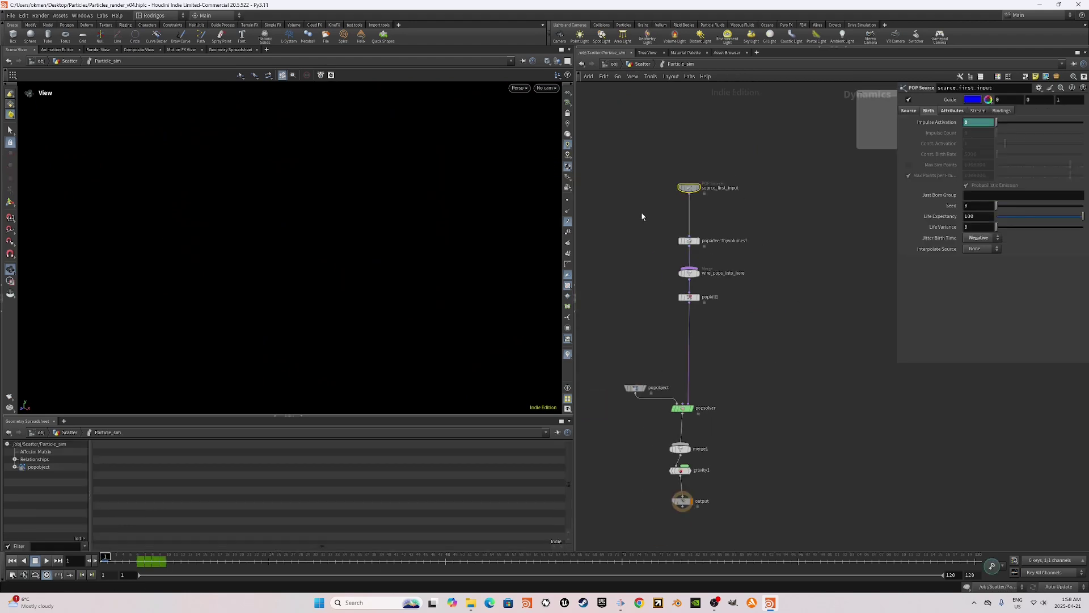
left_click(146, 564)
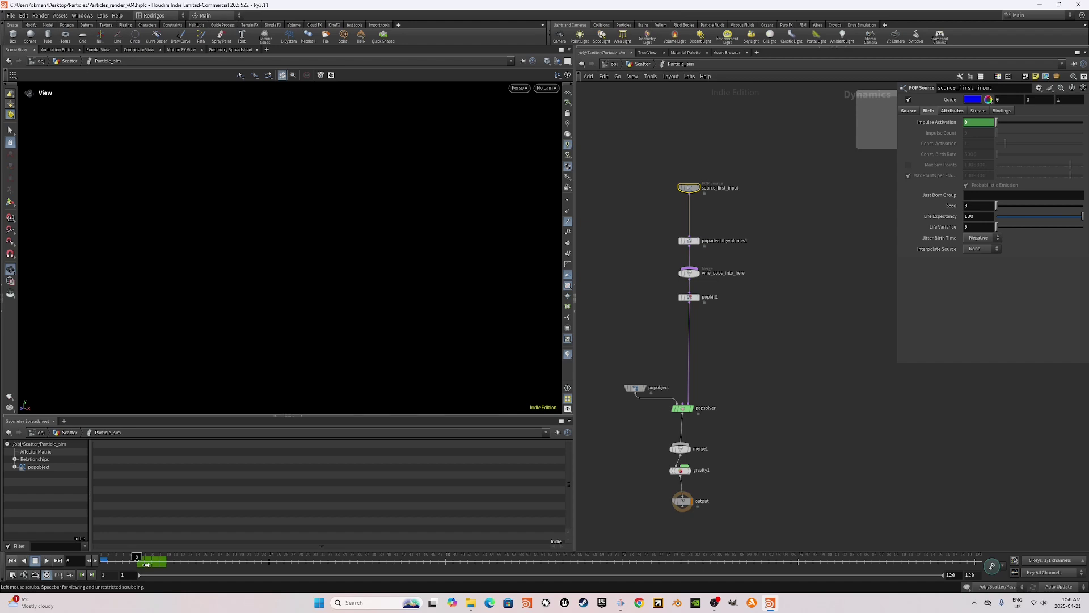
Review popadvectbyvolumes1's velocity settings and popkill1's VEXpression, and examine the particles from a lower angle.
left_click_drag(732, 229, 671, 246)
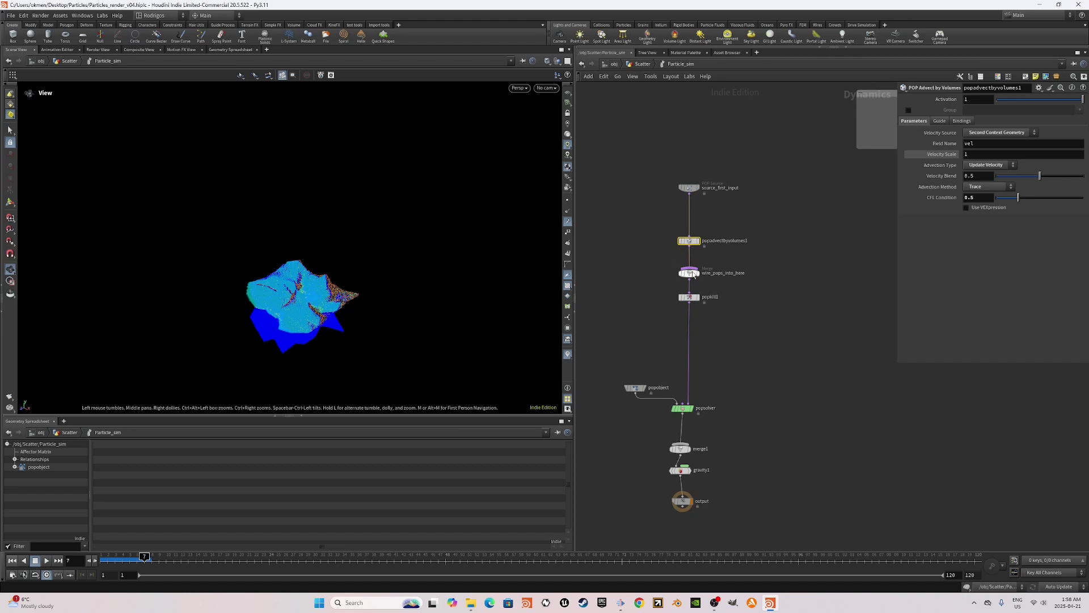
scroll(692, 270, "up", 1)
left_click(688, 302)
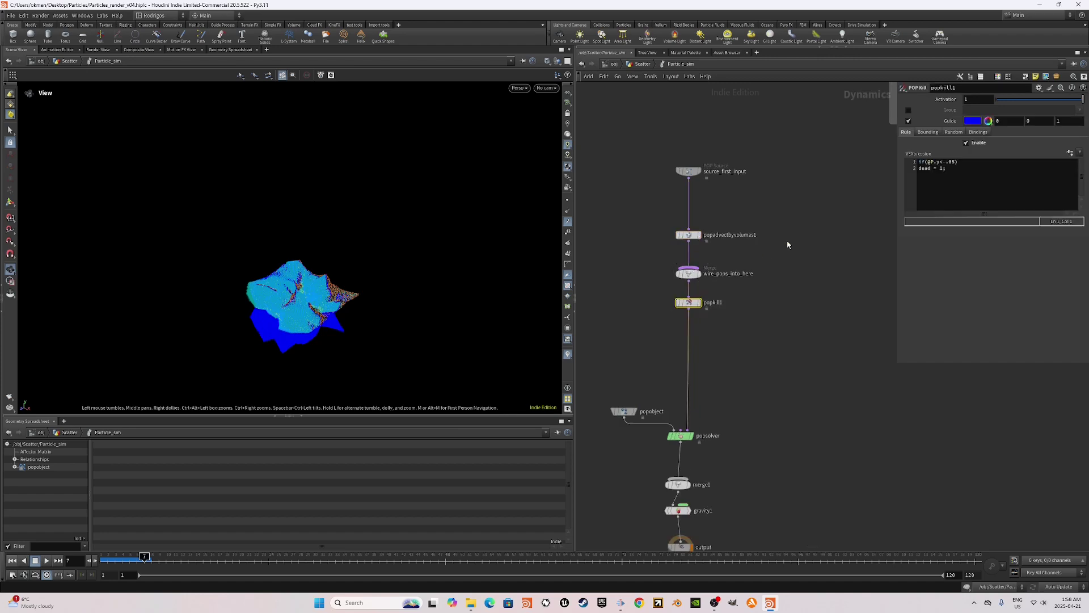
left_click_drag(355, 312, 243, 282)
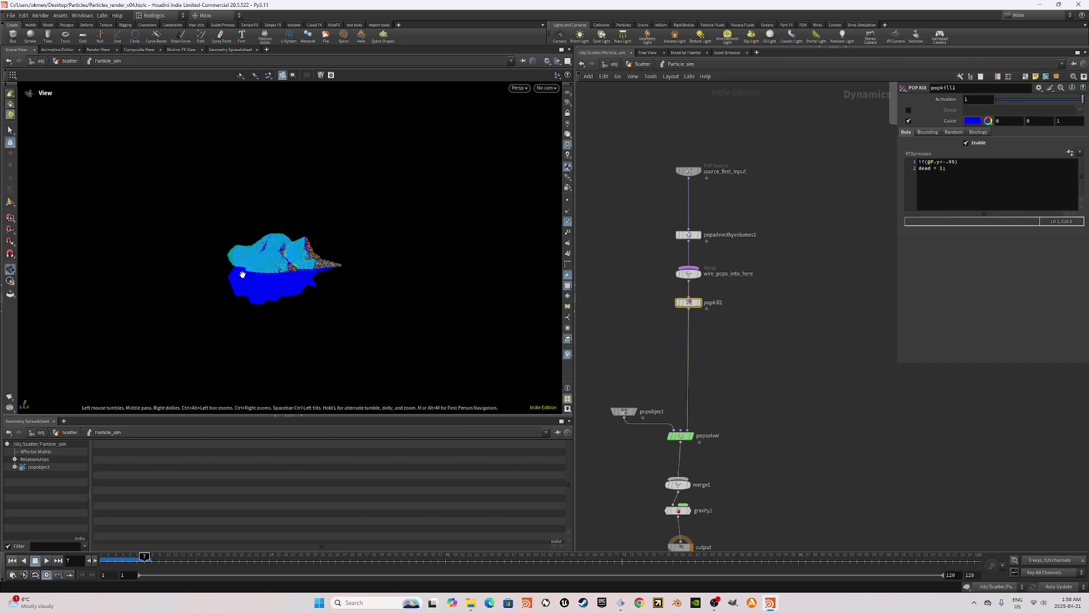
Review popsolver's Time Scale and Substeps settings, and go back up to the Scatter network.
middle_click_drag(720, 389, 783, 316)
left_click(743, 364)
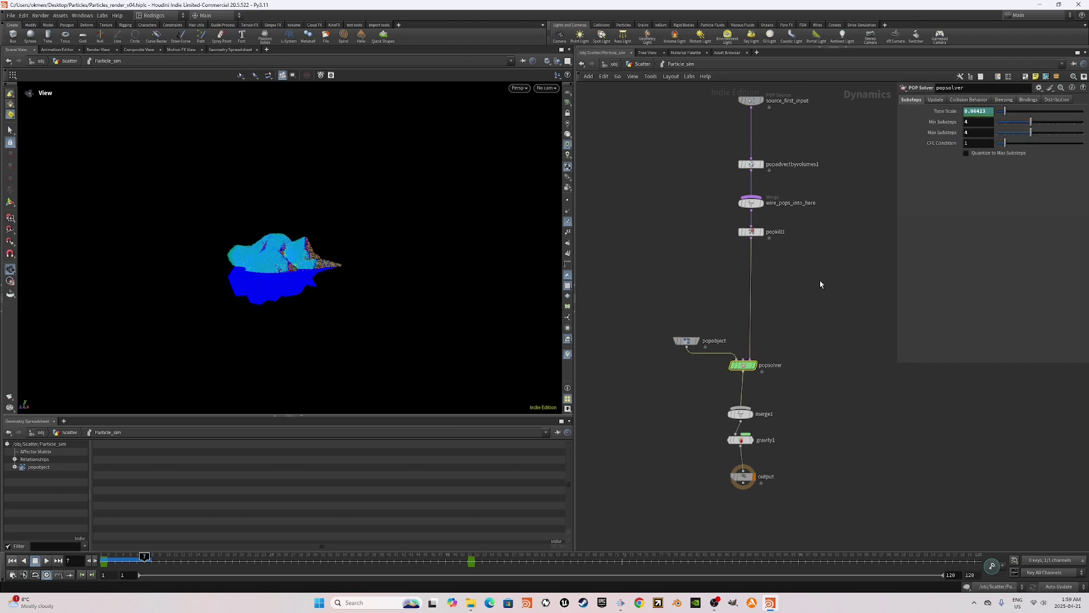
middle_click_drag(839, 358, 780, 431)
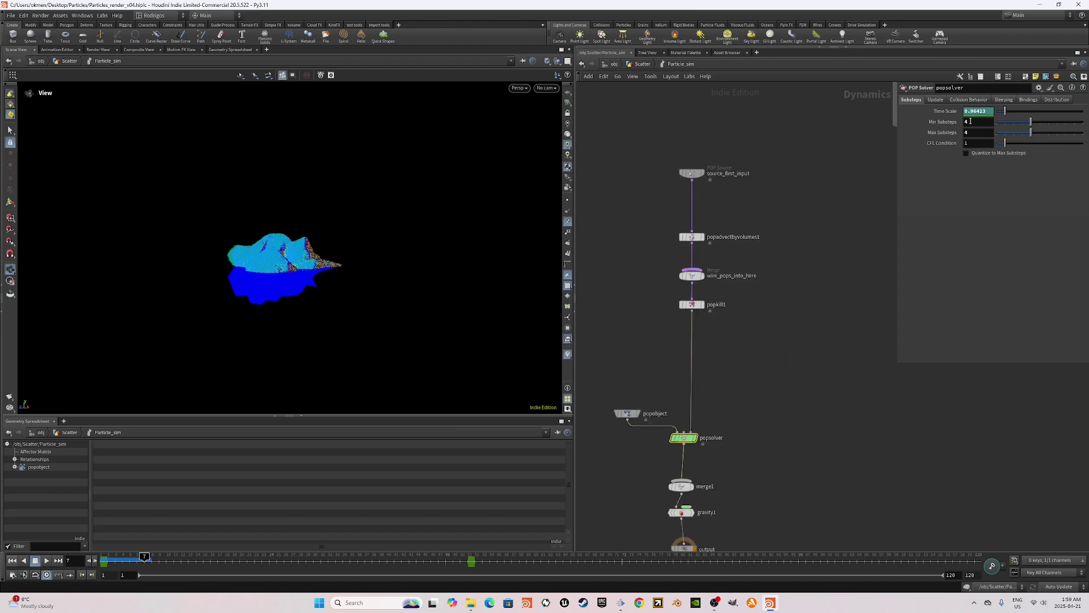
scroll(837, 294, "down", 2)
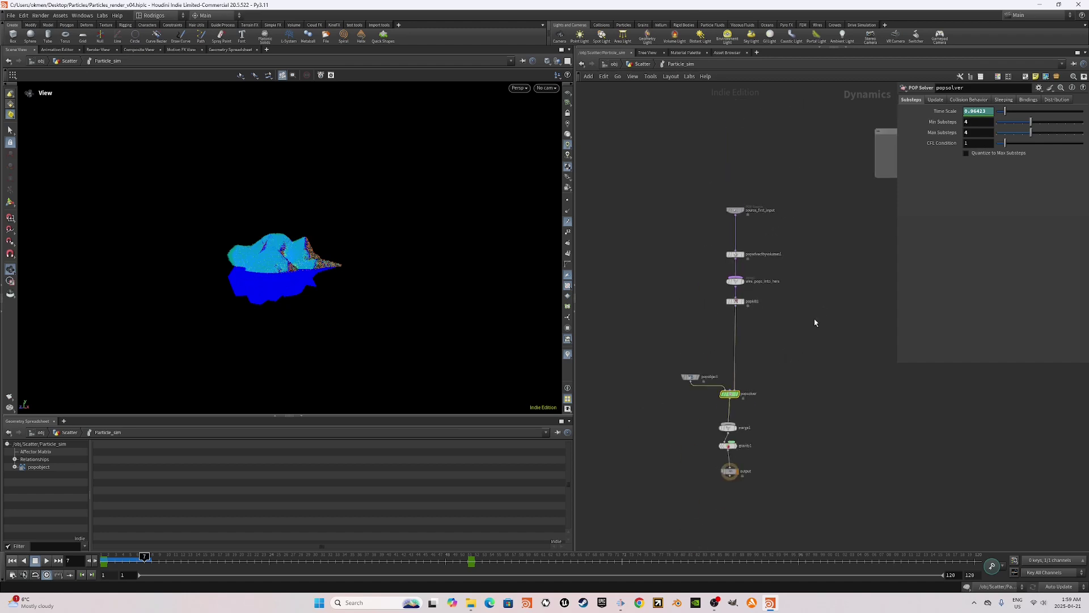
key("u")
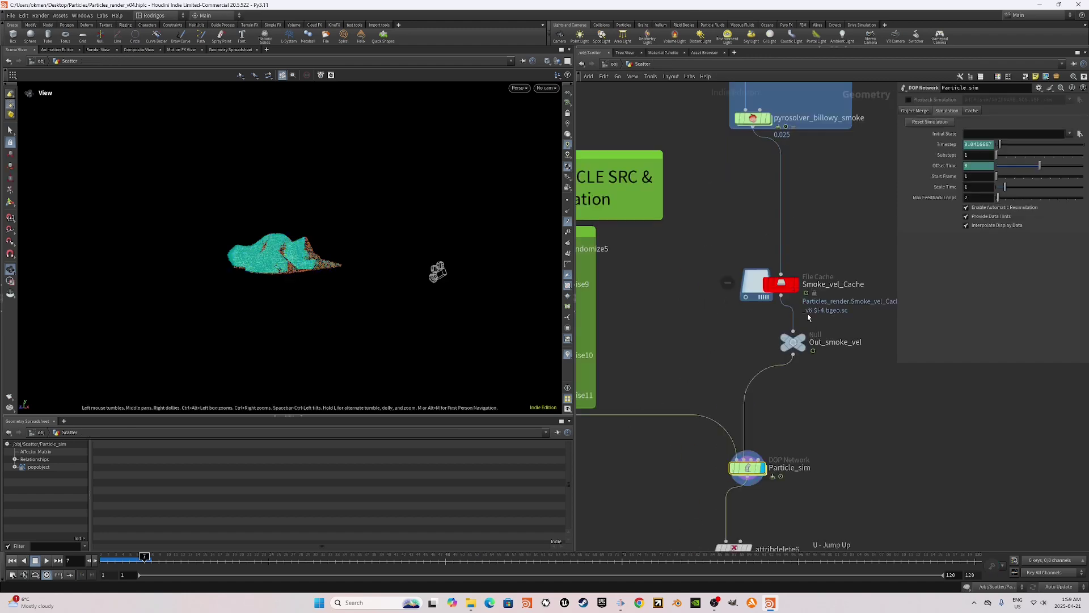
Display attribdelete6 and review its Point Attributes list, and move the display on to Isolated_particle_cache.
middle_click_drag(763, 539, 745, 319)
left_click(741, 315)
left_click(713, 330)
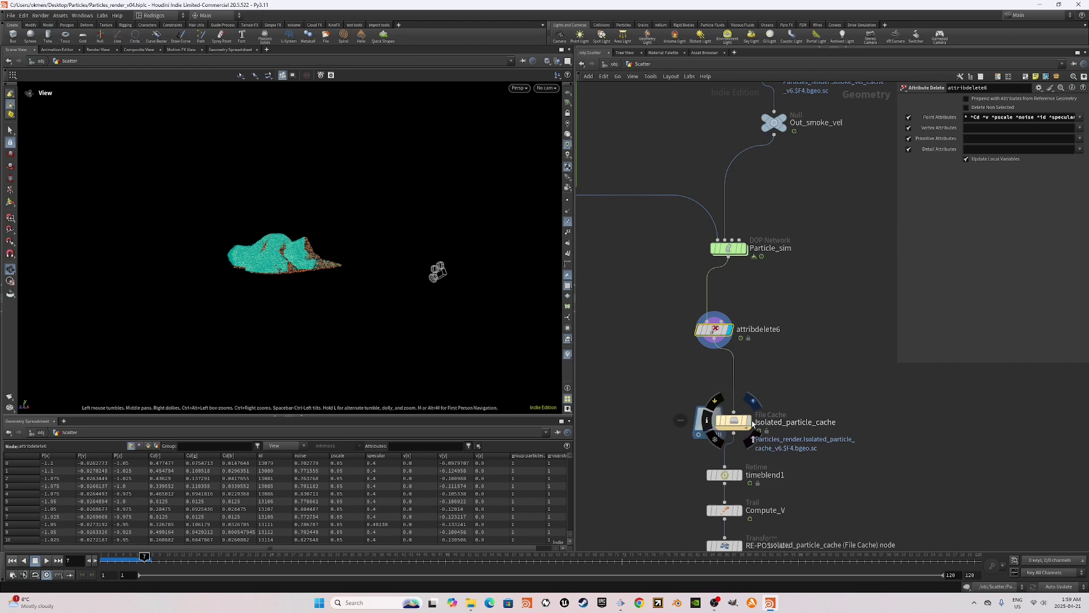
left_click(730, 430)
left_click(567, 221)
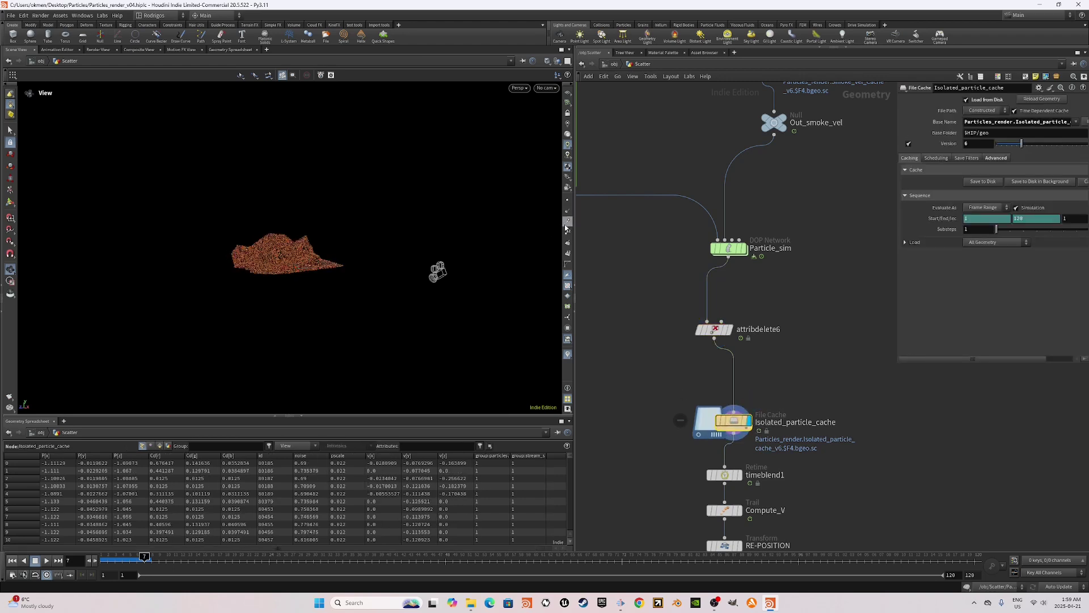
Scrub and play the cached particle simulation from Isolated_particle_cache, stopping at frame 55.
left_click(115, 560)
left_click_drag(116, 560, 335, 559)
left_click_drag(409, 267, 424, 540)
left_click(46, 560)
left_click(46, 560)
scroll(776, 367, "down", 5)
scroll(775, 367, "up", 5)
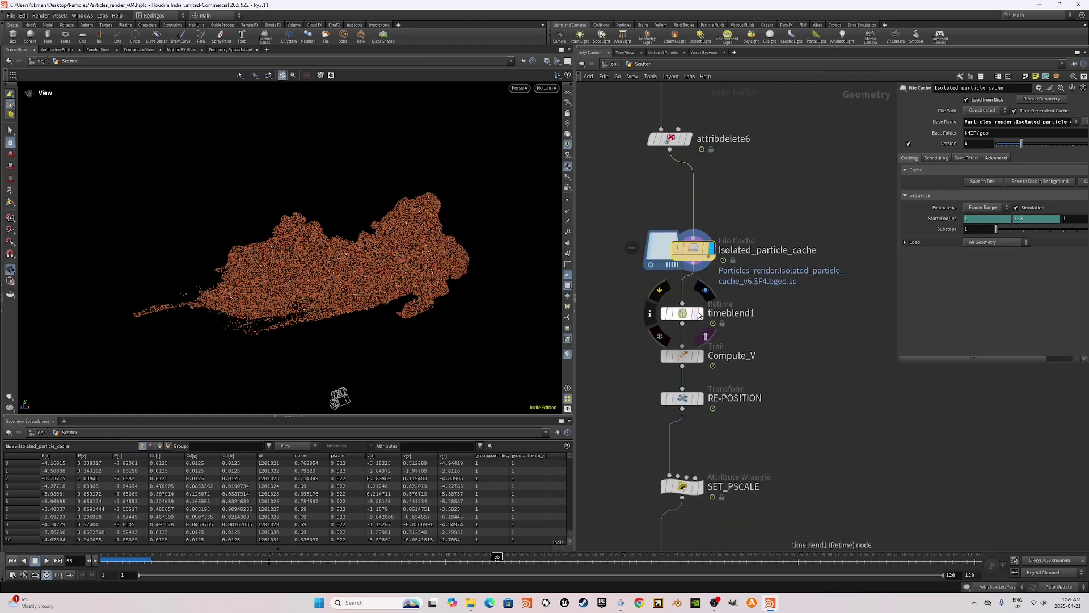
Display timeblend1 and review its retime settings, and do the same for Compute_V's velocity settings.
left_click(682, 313)
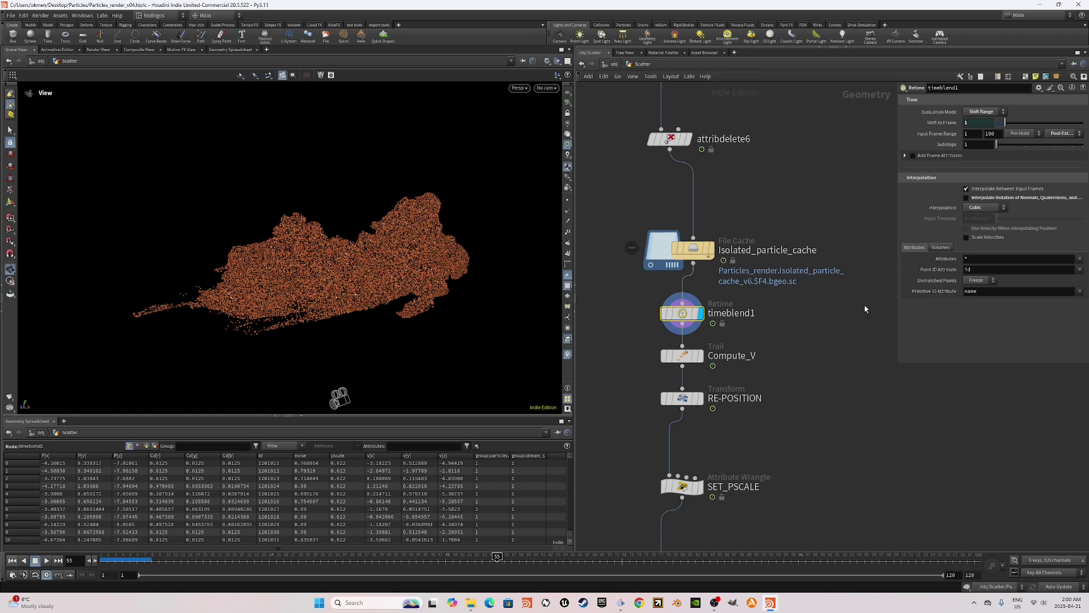
mouse_move(707, 355)
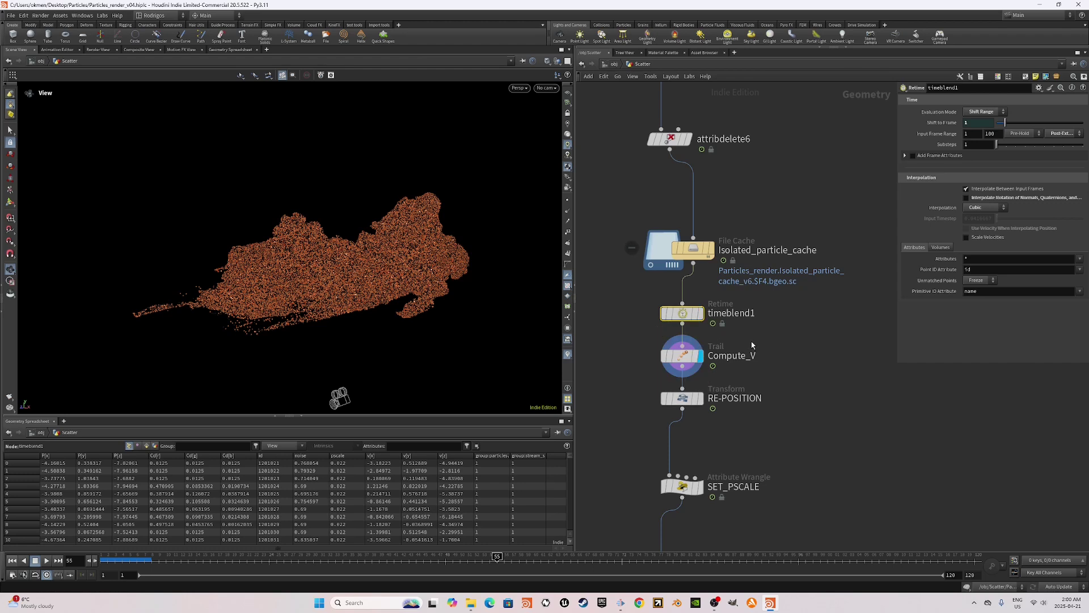
left_click_drag(752, 341, 638, 367)
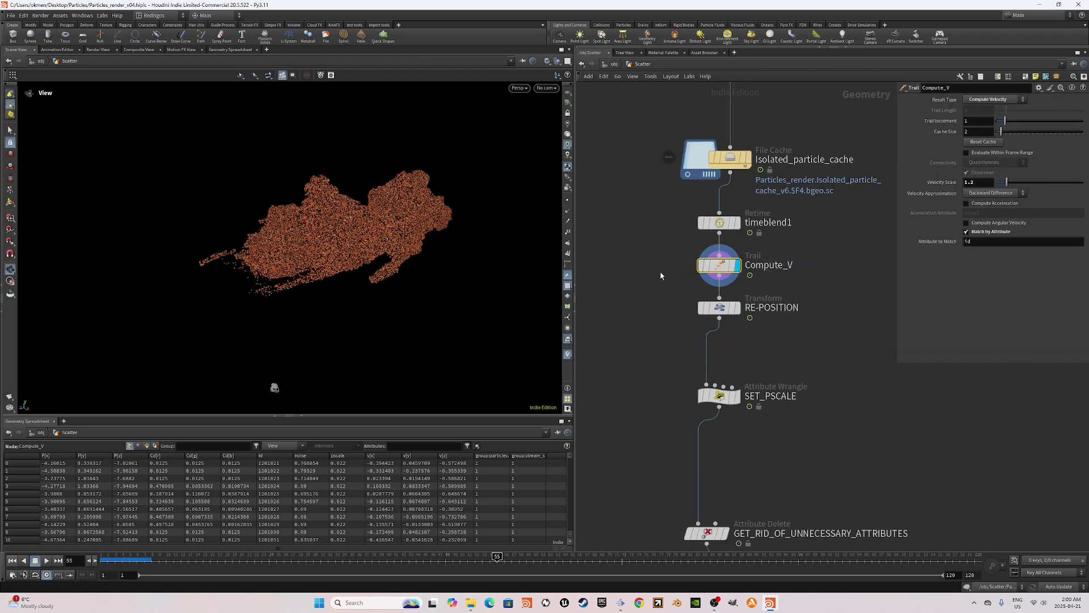
Display the RE-POSITION transform with its settings and frame the scaled-down particles in the viewport.
left_click(741, 308)
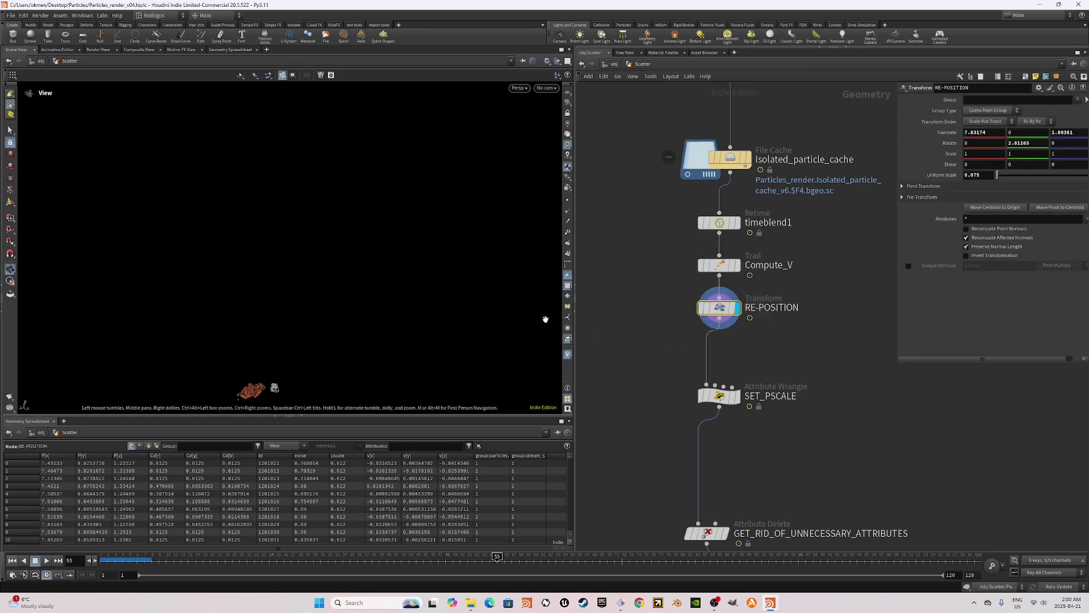
key("g")
mouse_move(435, 296)
left_mouse_down()
mouse_move(401, 287)
mouse_move(449, 280)
mouse_move(421, 292)
mouse_move(440, 287)
left_mouse_up()
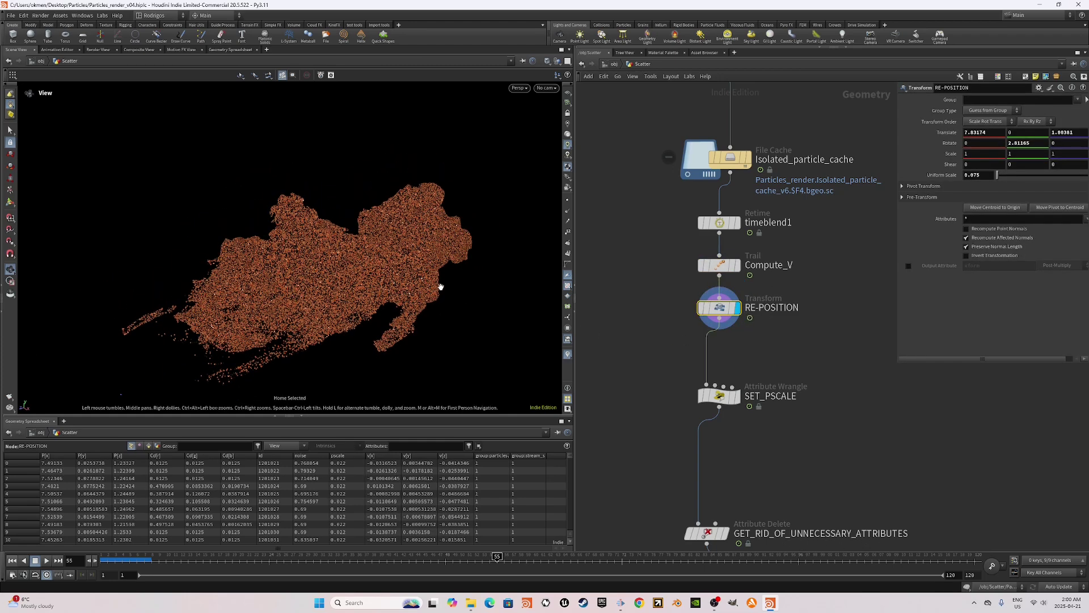
scroll(435, 289, "down", 1)
Display SET_PSCALE to review its pscale expression, and move the display on to GET_RID_OF_UNNECESSARY_ATTRIBUTES with its Point Attributes list.
left_click(737, 396)
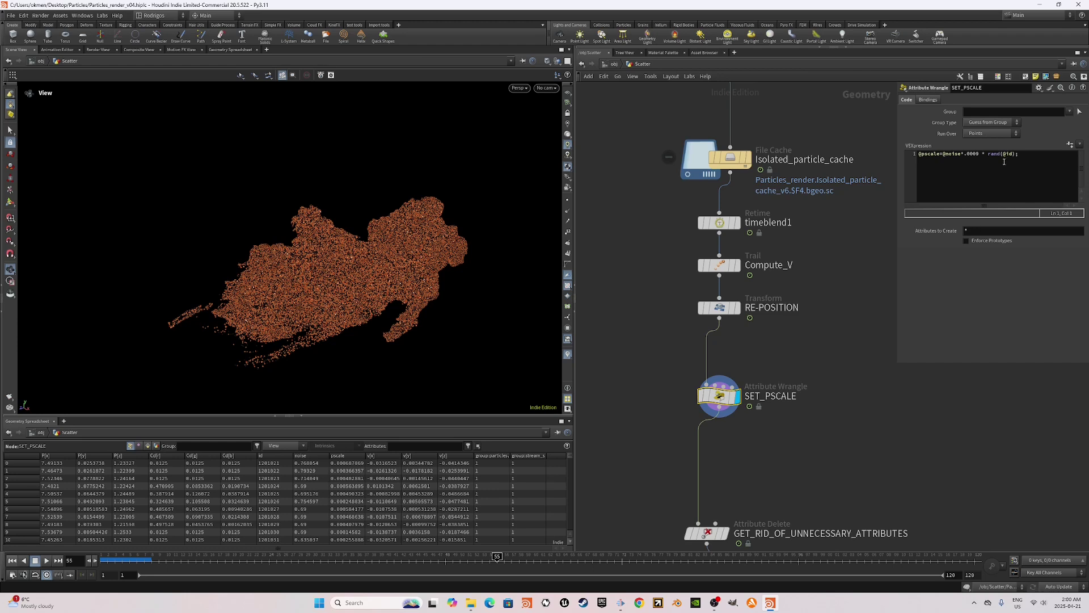
middle_click_drag(737, 392, 710, 311)
scroll(710, 312, "down", 2)
scroll(706, 408, "up", 1)
left_click(701, 408)
left_click(683, 409)
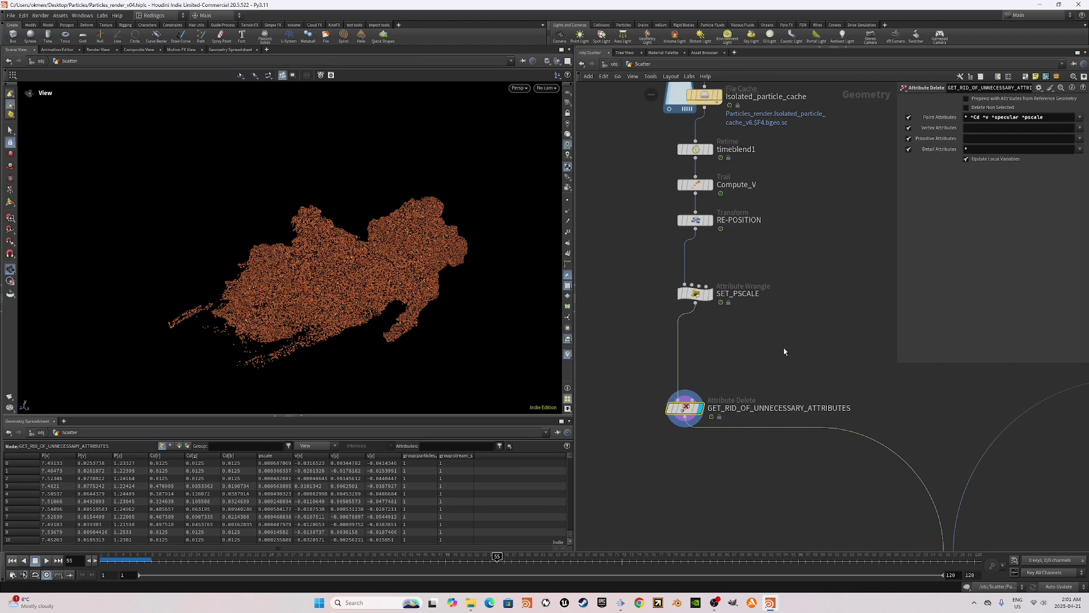
Look over the particle branch's connection into the merge, and scrub the cleaned-up particles back to frame 34.
scroll(788, 348, "down", 6)
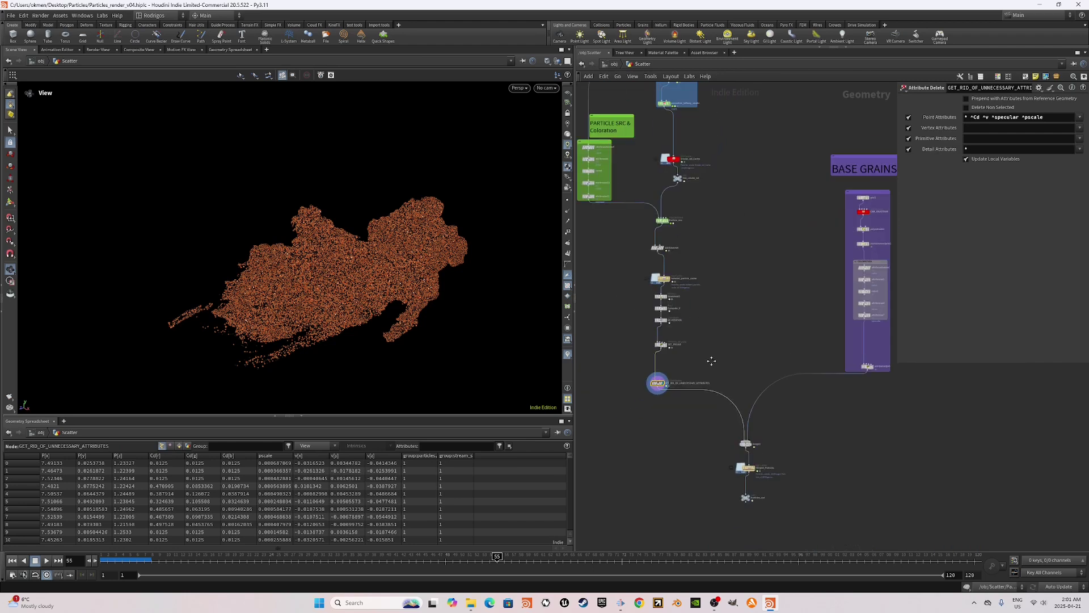
scroll(719, 364, "up", 3)
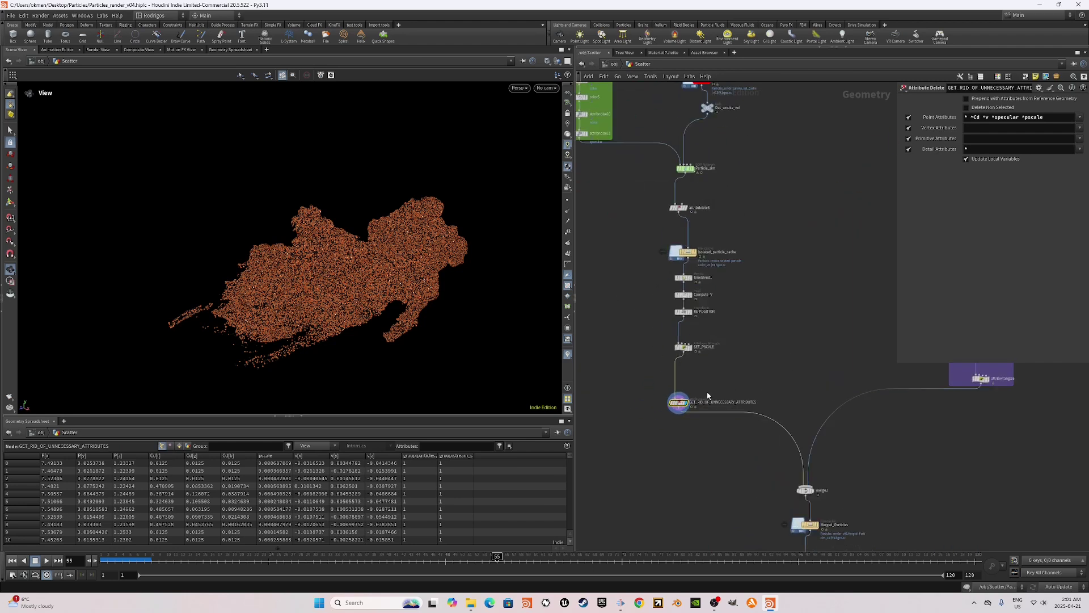
left_click(350, 560)
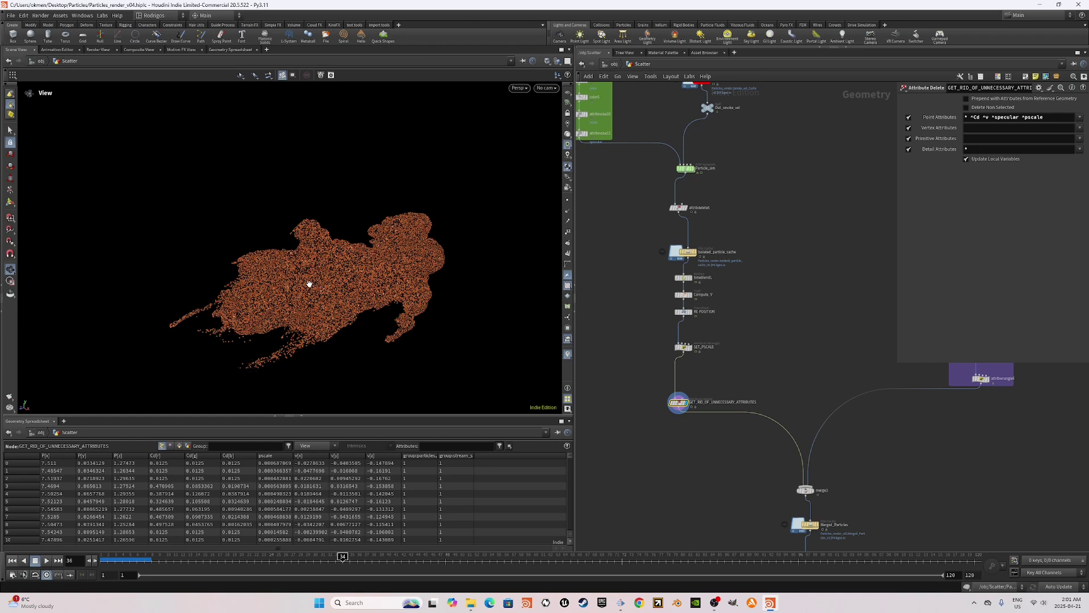
left_click_drag(316, 277, 328, 277)
In the base grains network, display grid1 and examine the ground grid in perspective.
key("1")
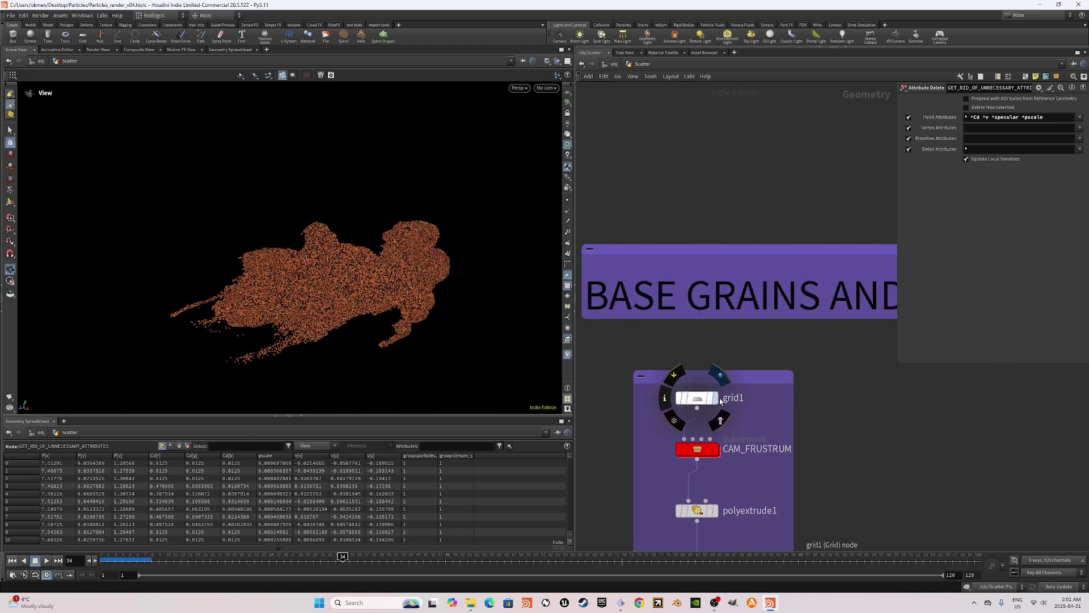
left_click(718, 399)
left_click_drag(189, 274, 365, 284)
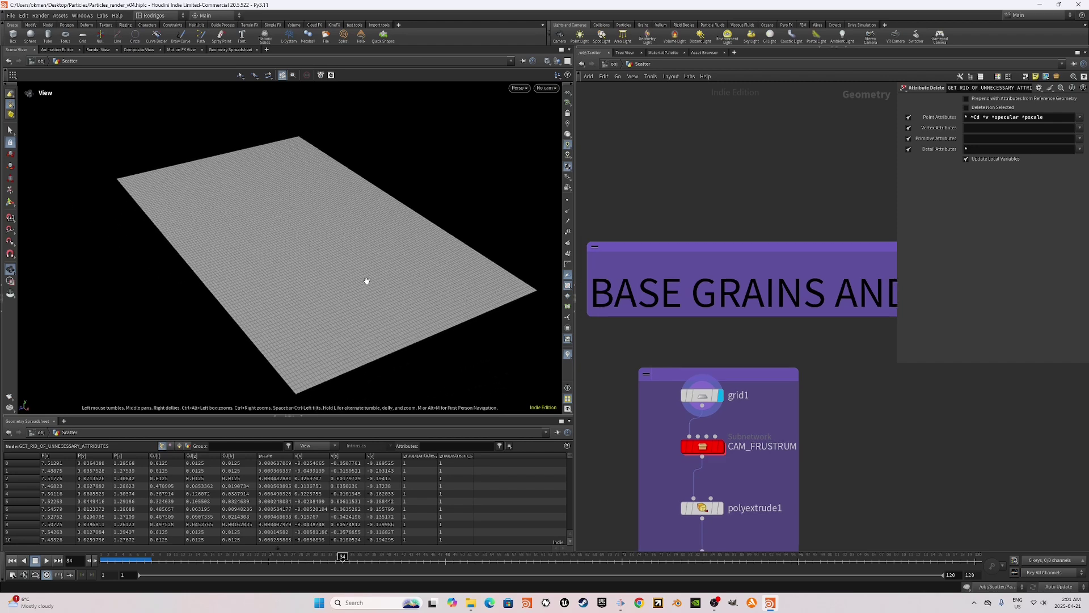
Display CAM_FRUSTRUM, set its Z_Distance to 4, and check the cropped grid through Maincam and in the free perspective view.
left_click(721, 448)
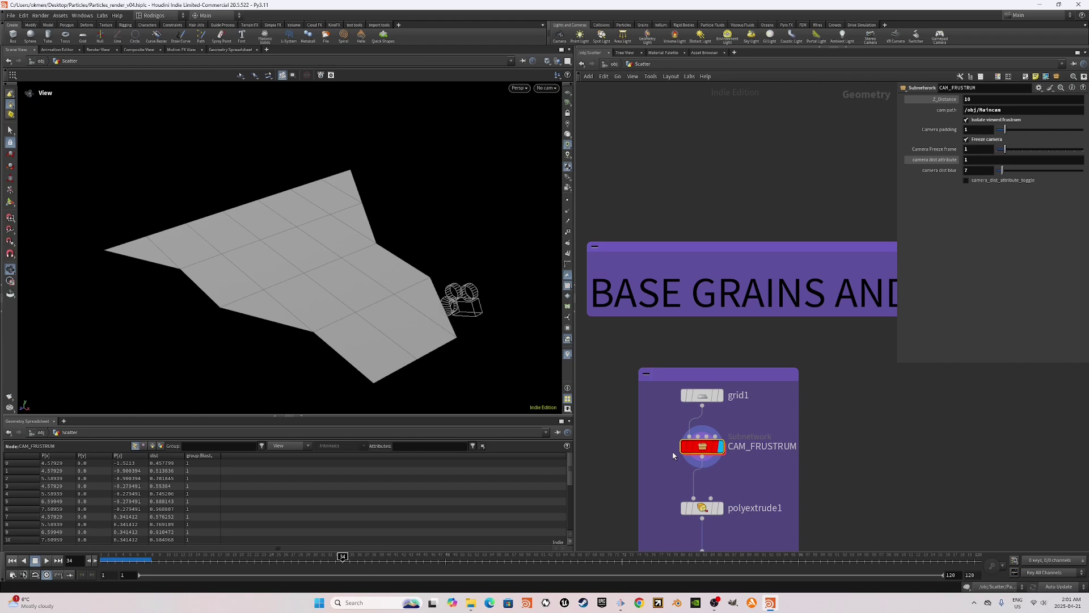
double_click(983, 111)
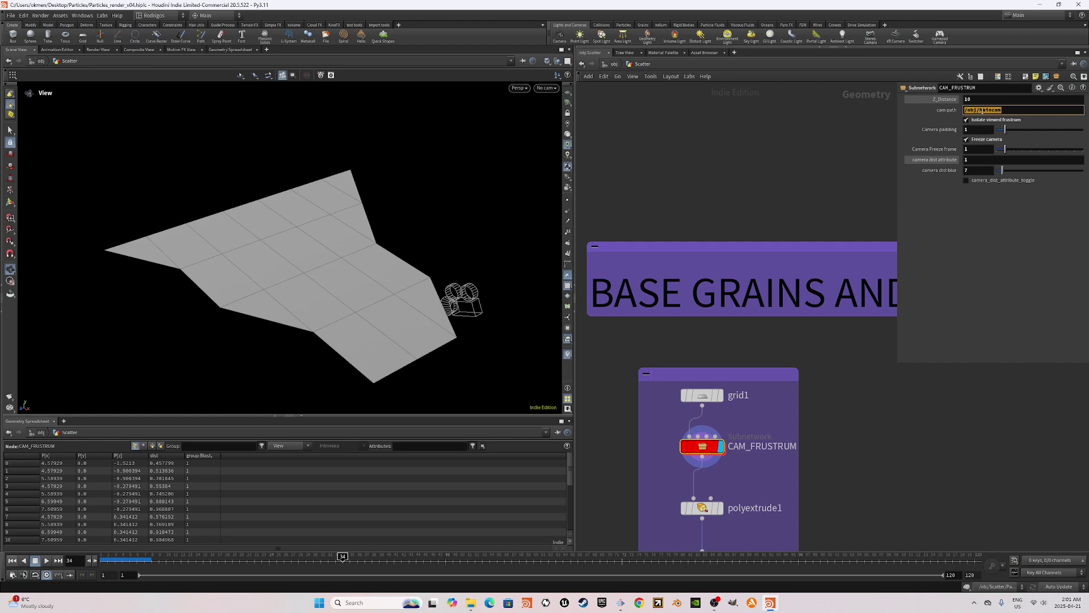
double_click(978, 99)
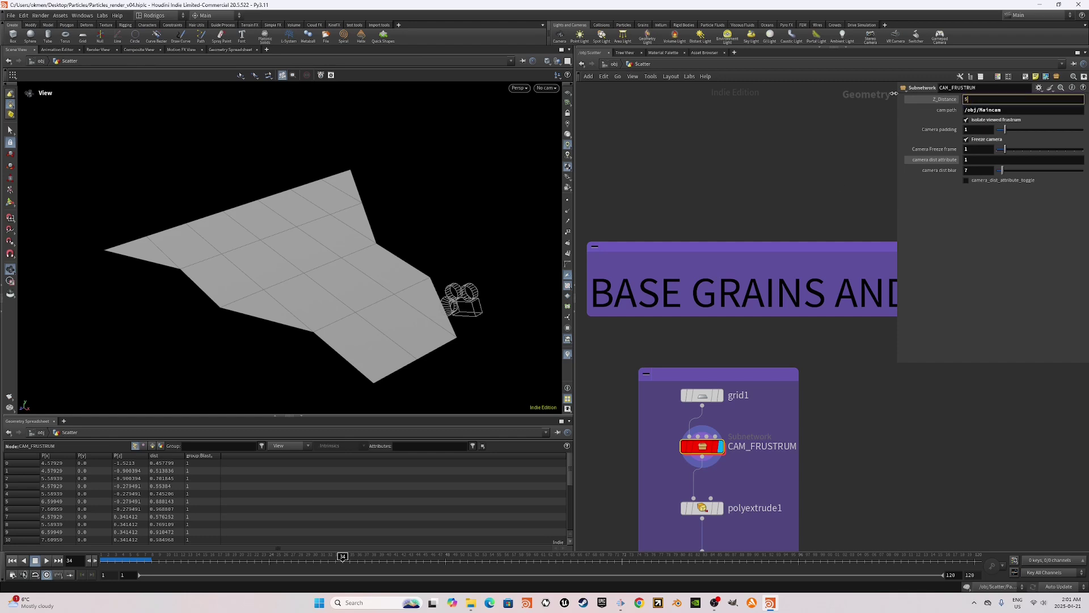
type("5")
key("Return")
middle_click_drag(971, 98, 933, 108)
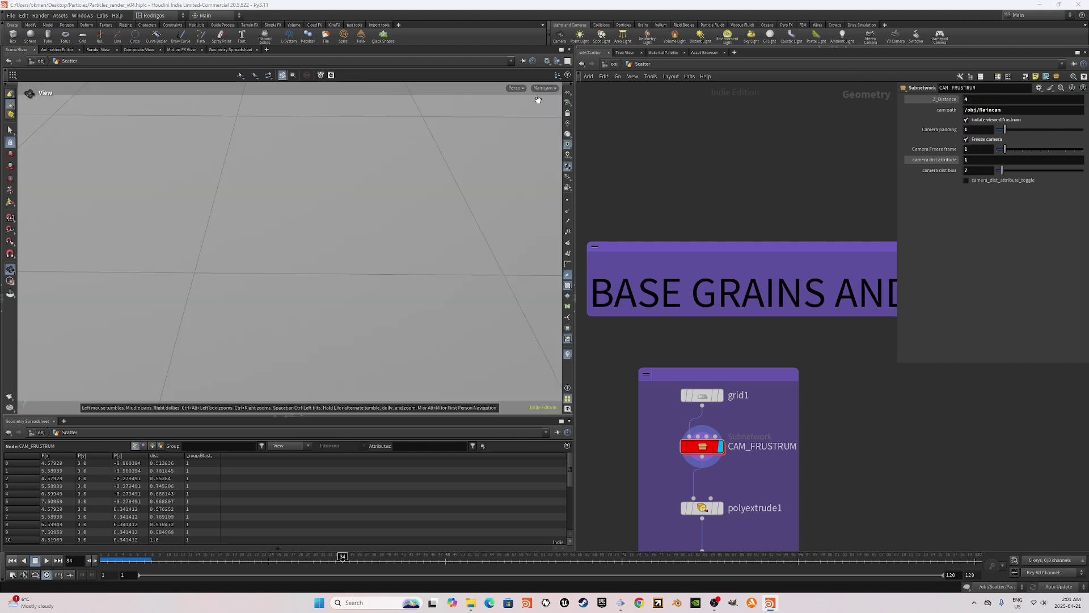
left_click_drag(480, 161, 474, 212)
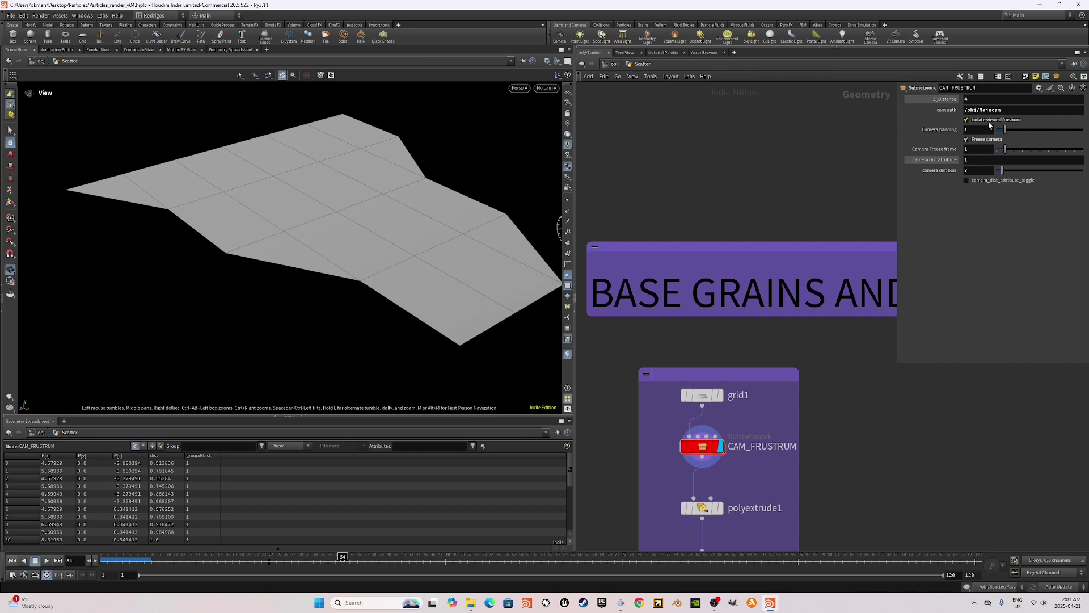
Slightly lower the camera padding and turn off Freeze camera on CAM_FRUSTRUM, and display polyextrude1 to check the extruded ground slab.
mouse_move(1004, 131)
left_mouse_down()
mouse_move(1016, 130)
mouse_move(1005, 130)
left_mouse_up()
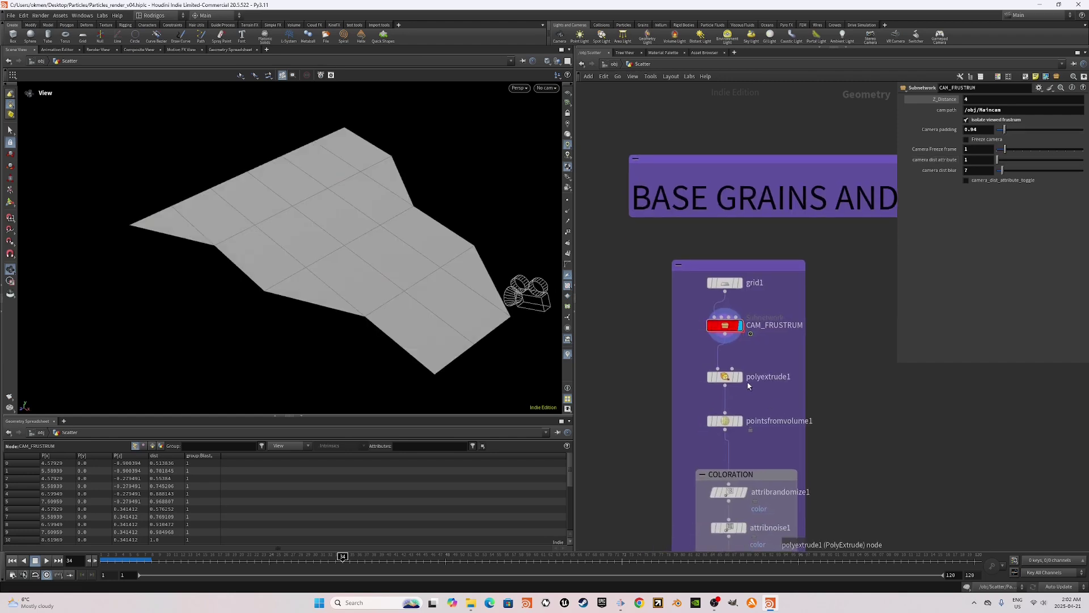
left_click(739, 377)
left_click_drag(383, 302, 420, 304)
right_click_drag(420, 304, 434, 307)
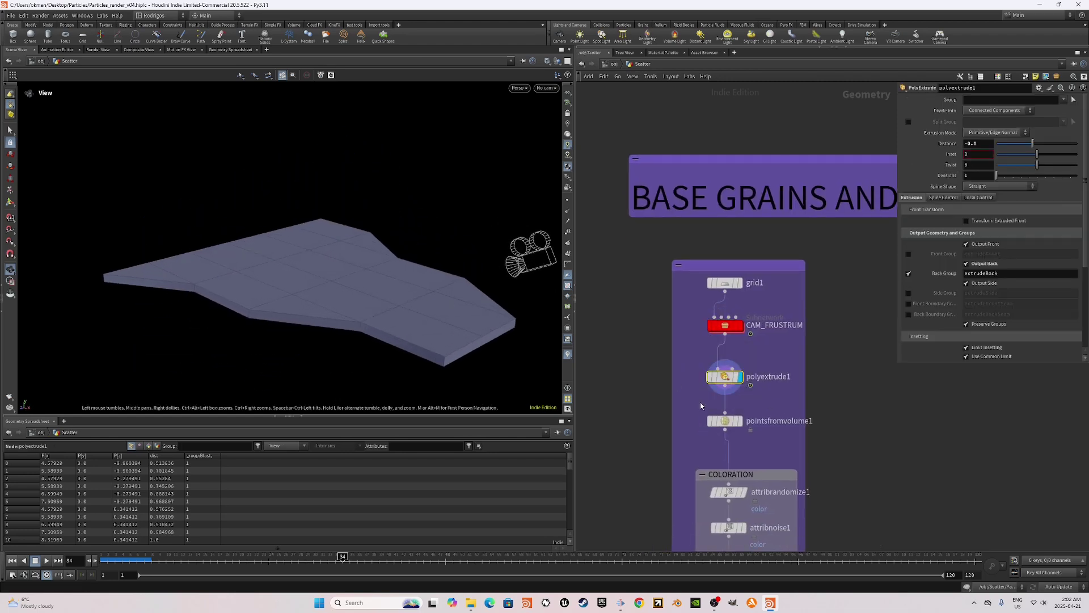
Display pointsfromvolume1 with its settings, and move the display through the coloration nodes from attribrandomize1 to color1.
left_click(744, 404)
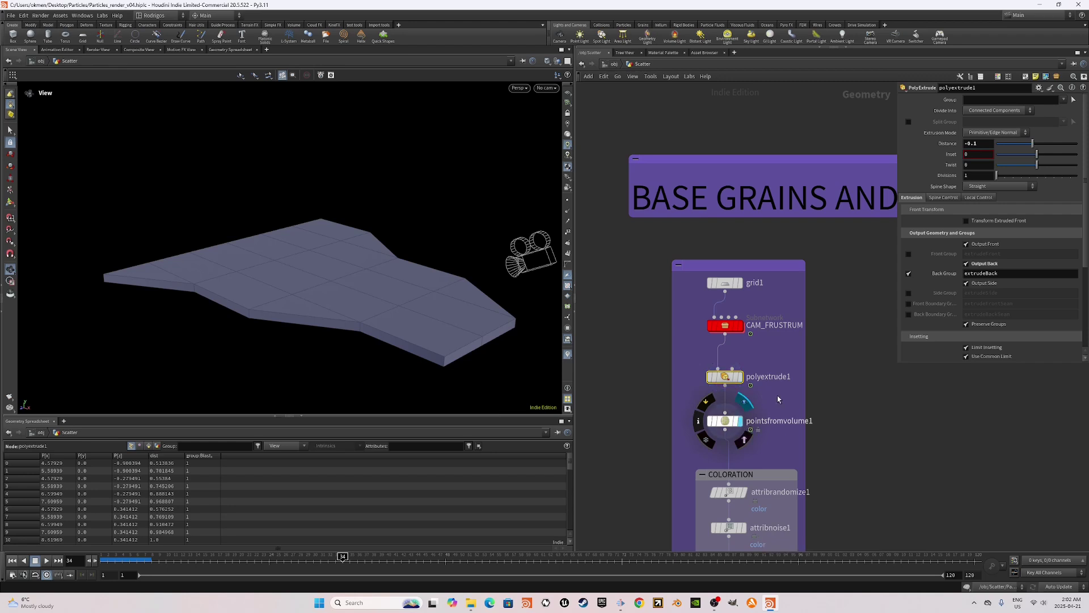
left_click_drag(836, 402, 694, 435)
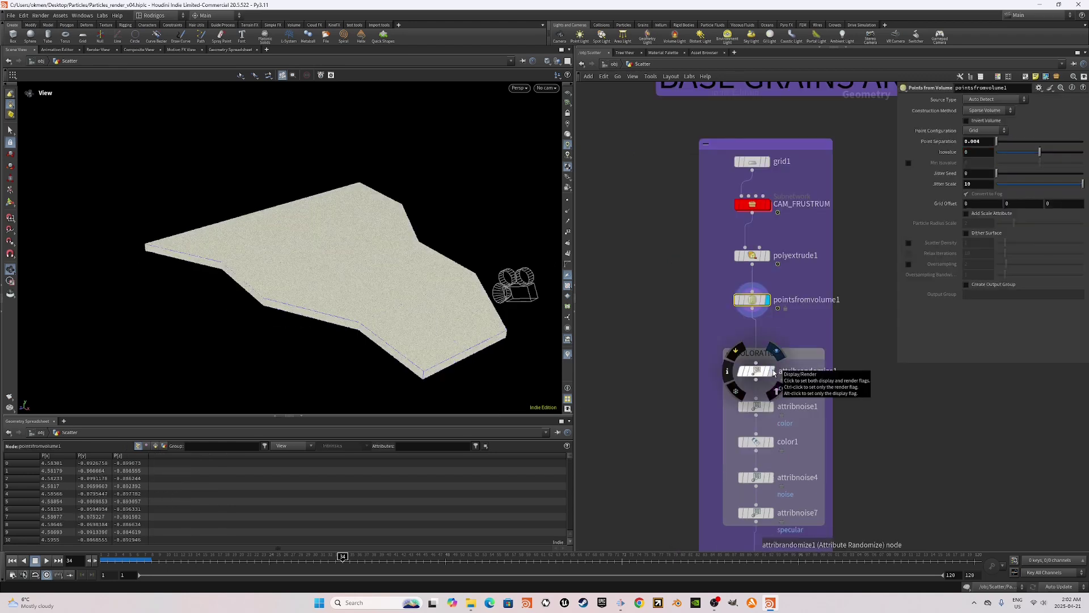
left_click(777, 352)
left_click_drag(804, 362, 752, 453)
mouse_move(783, 405)
left_click(777, 423)
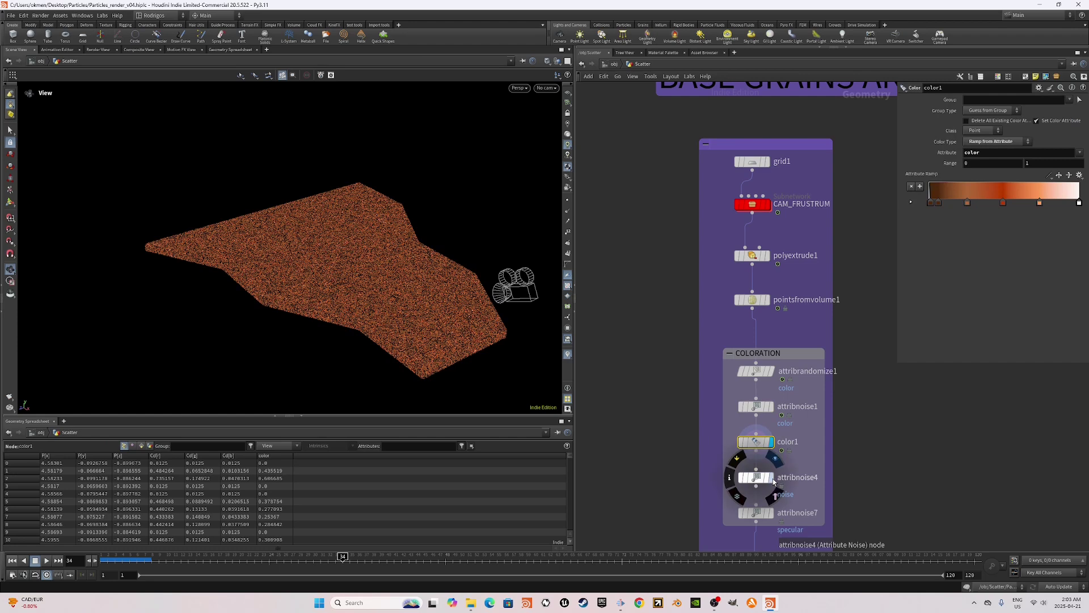
Display attribnoise4 and attribnoise7 to review the noise and specular attributes, and show attribwrangle6's pscale expression.
left_click(772, 481)
left_click_drag(802, 459, 741, 490)
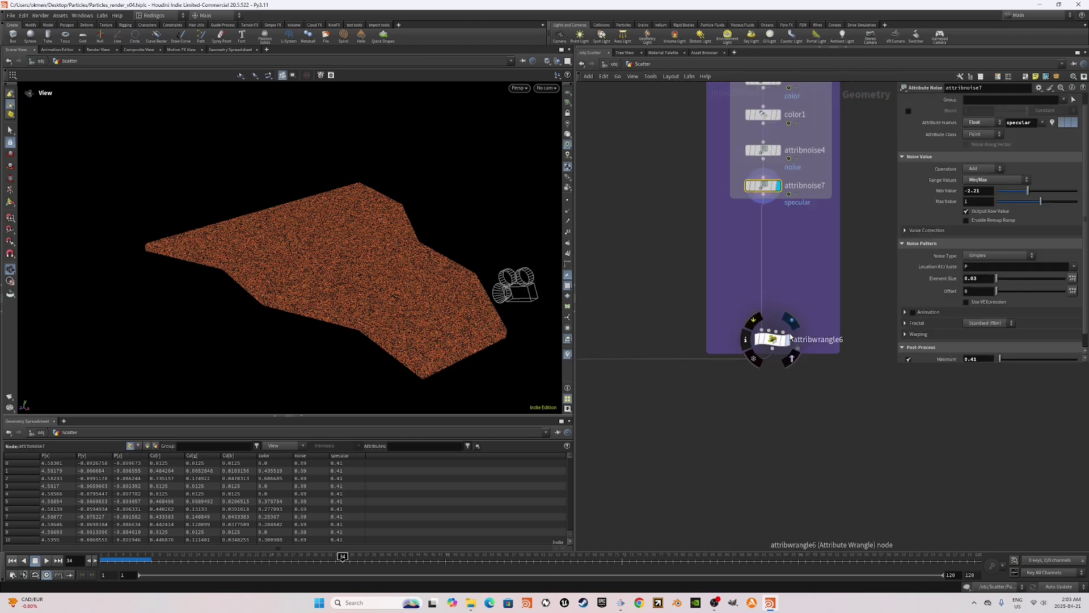
left_click(786, 341)
left_click(772, 340)
scroll(748, 363, "down", 5)
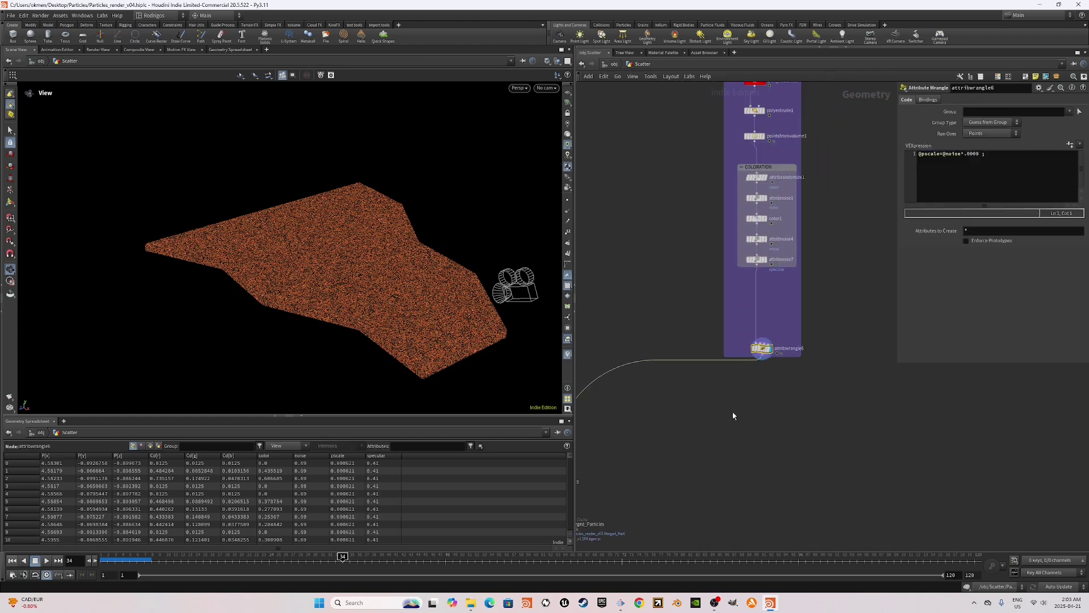
Display merge3 with its inputs, and examine the Merged_Particles file cache at frame 58 in perspective.
scroll(700, 436, "up", 6)
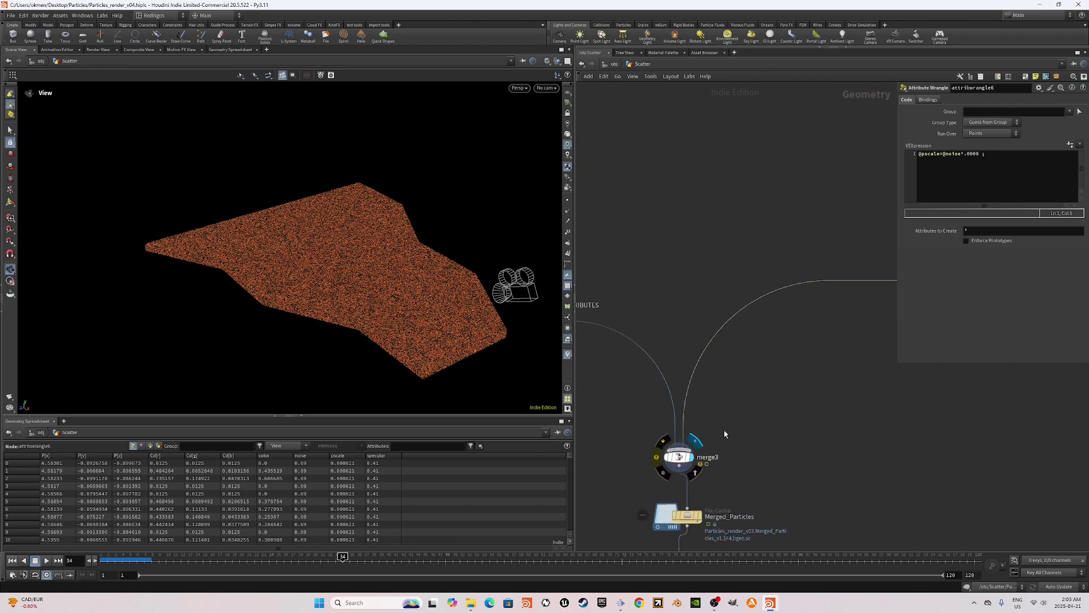
left_click_drag(724, 430, 664, 483)
middle_click_drag(740, 505, 763, 427)
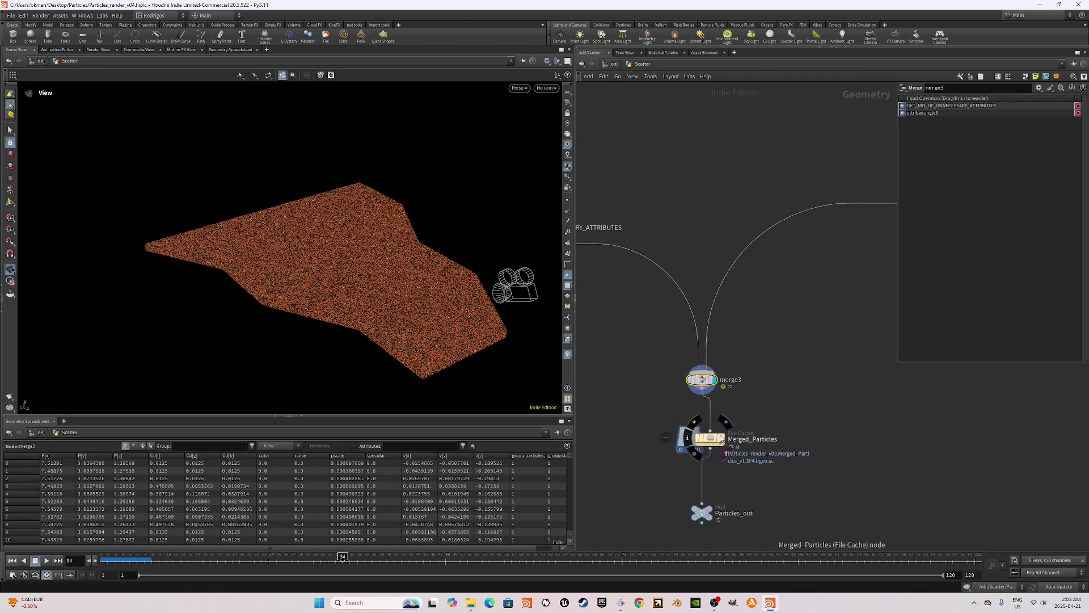
left_click(726, 422)
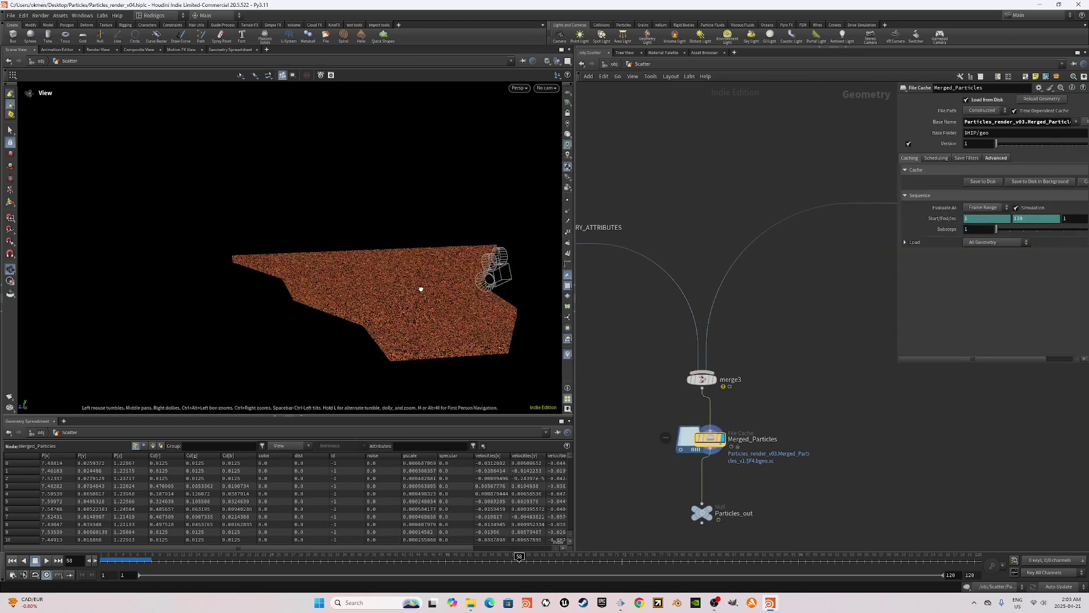
left_click_drag(420, 289, 457, 294)
middle_click_drag(458, 295, 405, 310)
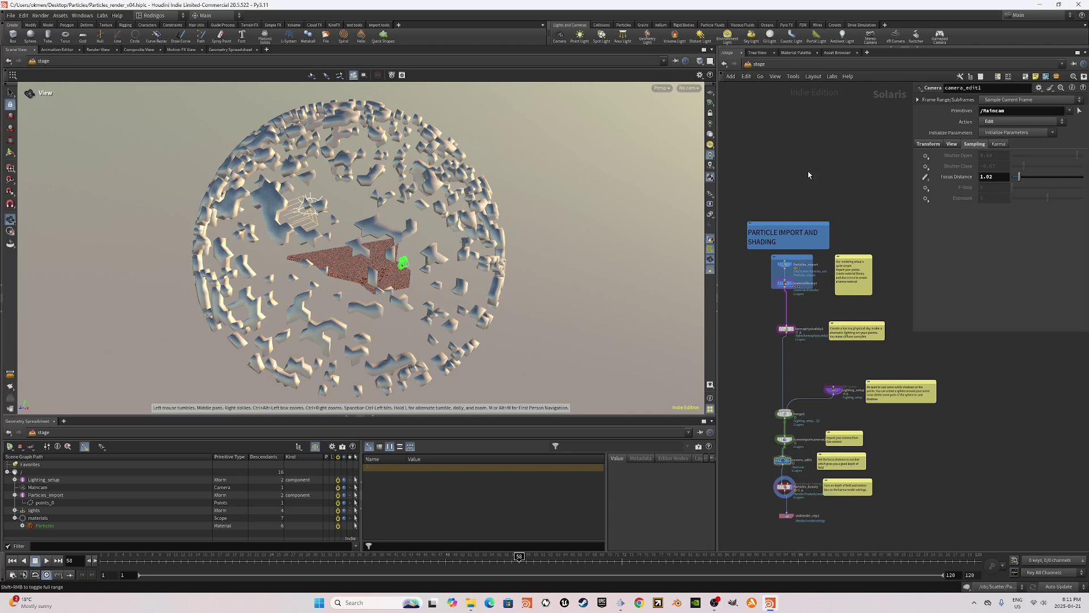
In the stage network, display Particles_import and examine the imported particles up close.
scroll(797, 238, "up", 6)
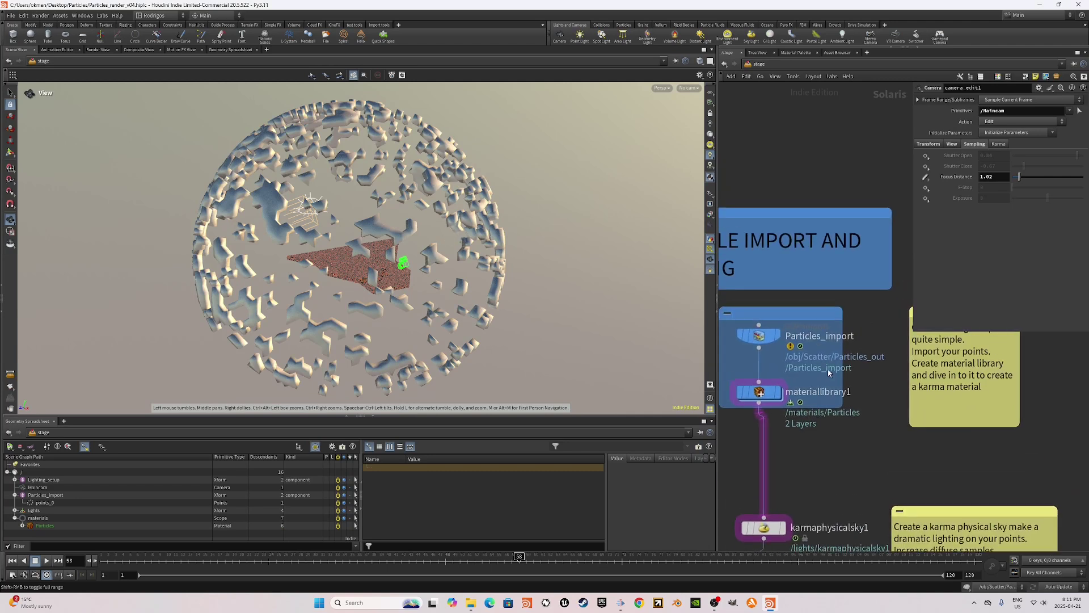
scroll(828, 373, "down", 2)
mouse_move(793, 350)
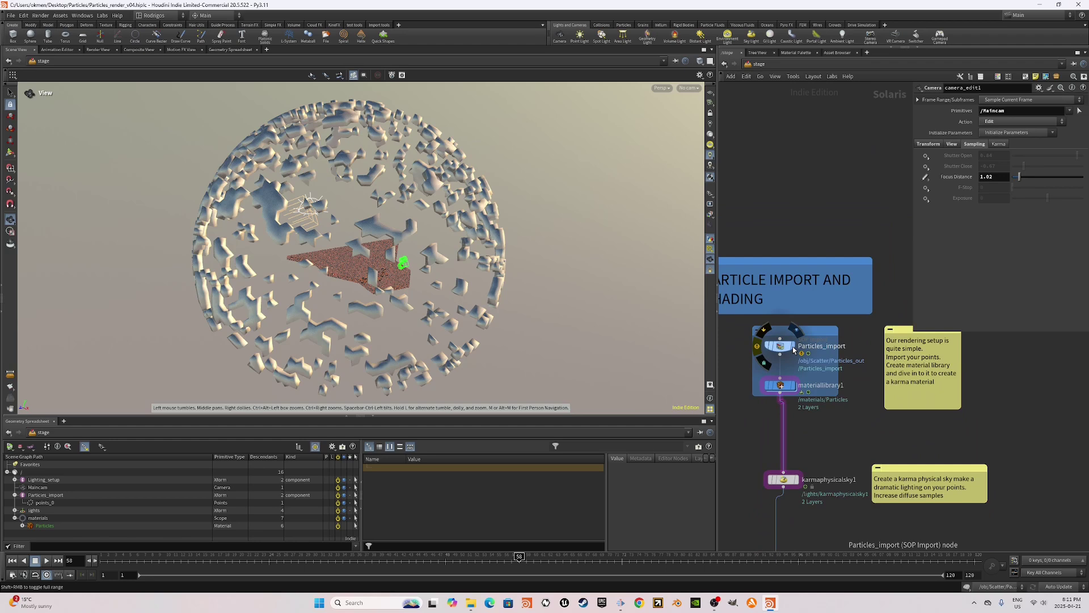
left_click(796, 330)
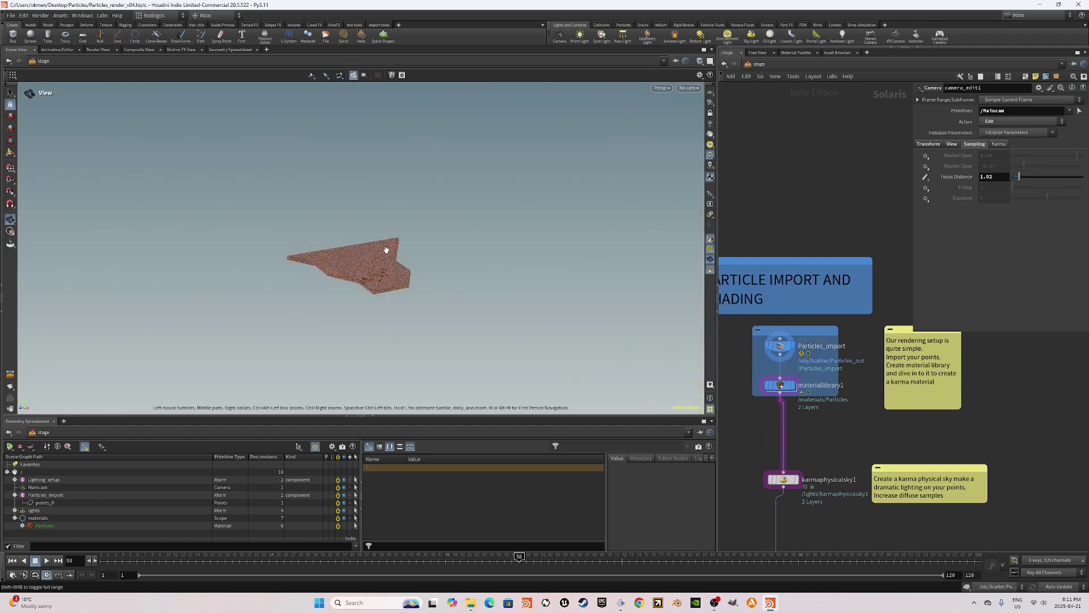
left_click_drag(386, 250, 357, 262)
right_click_drag(358, 263, 586, 226)
left_click_drag(394, 242, 430, 267)
right_click_drag(431, 267, 470, 267)
scroll(348, 273, "down", 6)
Open the Particles material inside materiallibrary1 and review the settings of mtlxstandard_surface and the Color node.
left_click(787, 386)
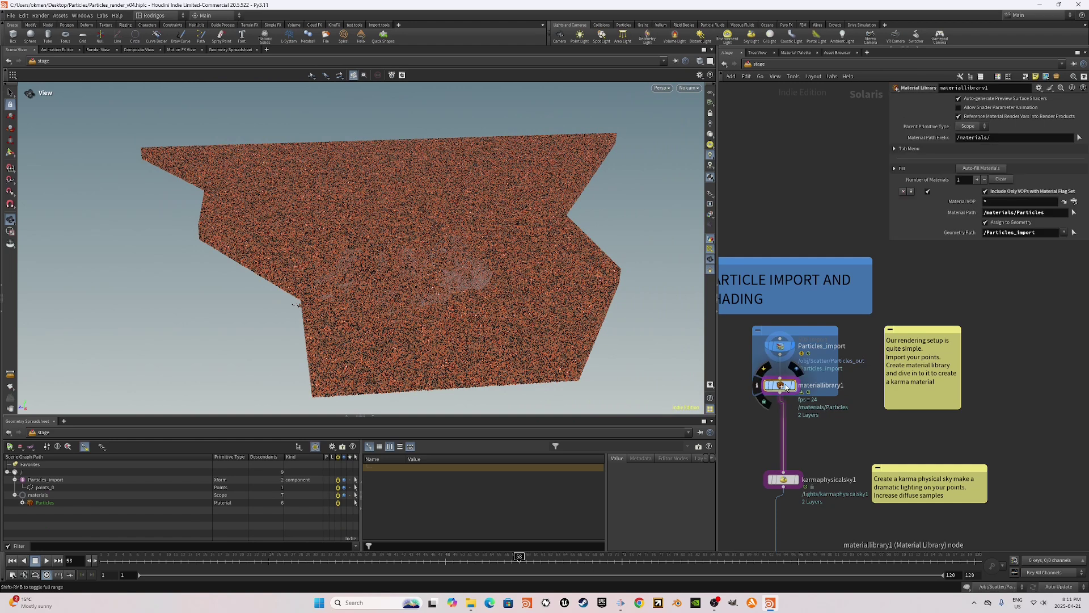
double_click(788, 386)
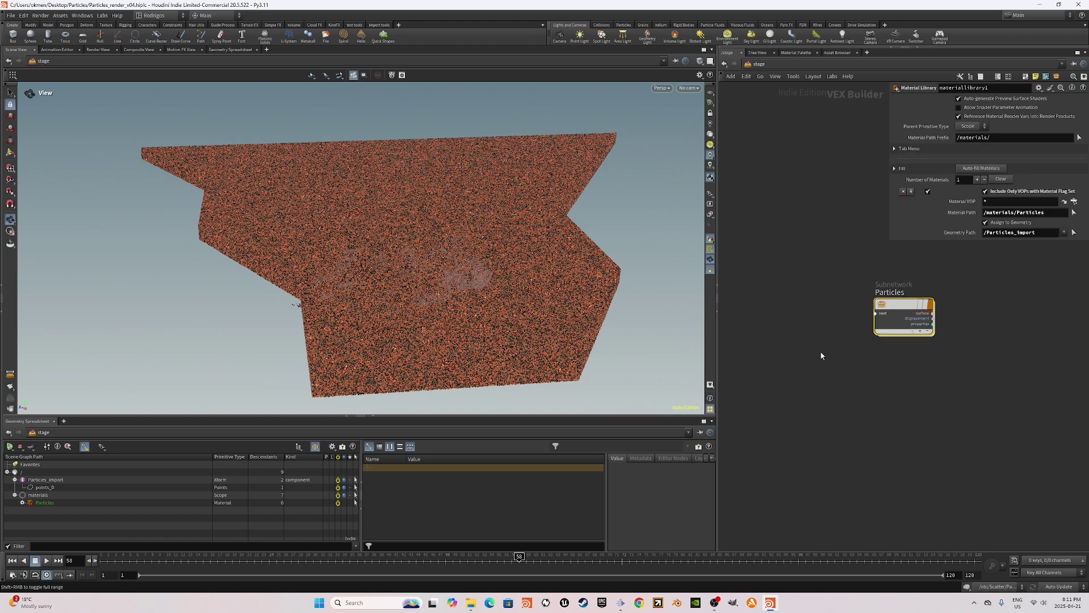
double_click(895, 305)
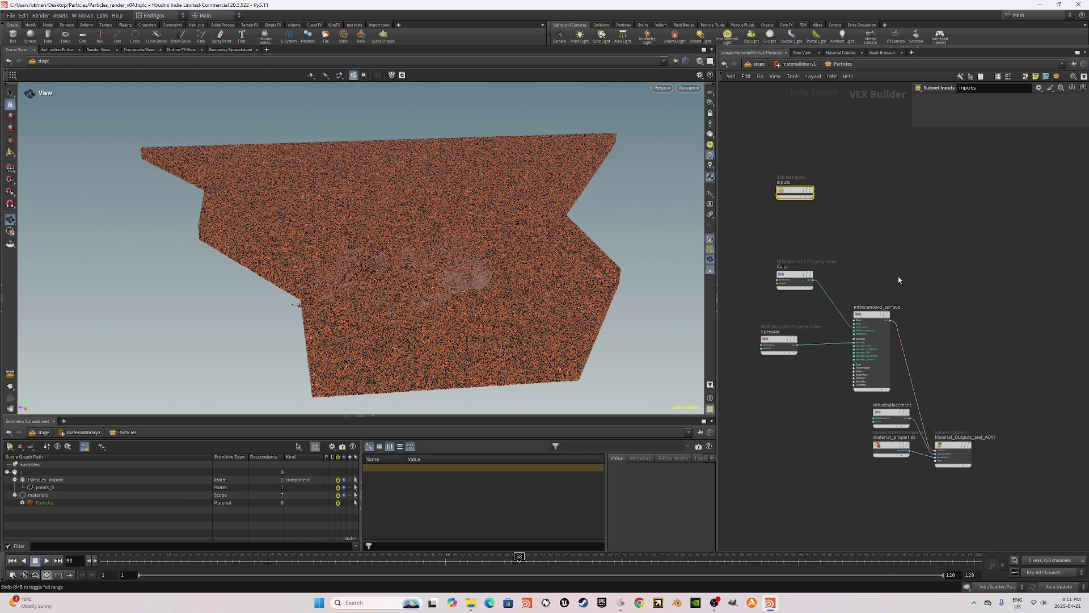
left_click_drag(914, 290, 856, 374)
scroll(807, 244, "up", 2)
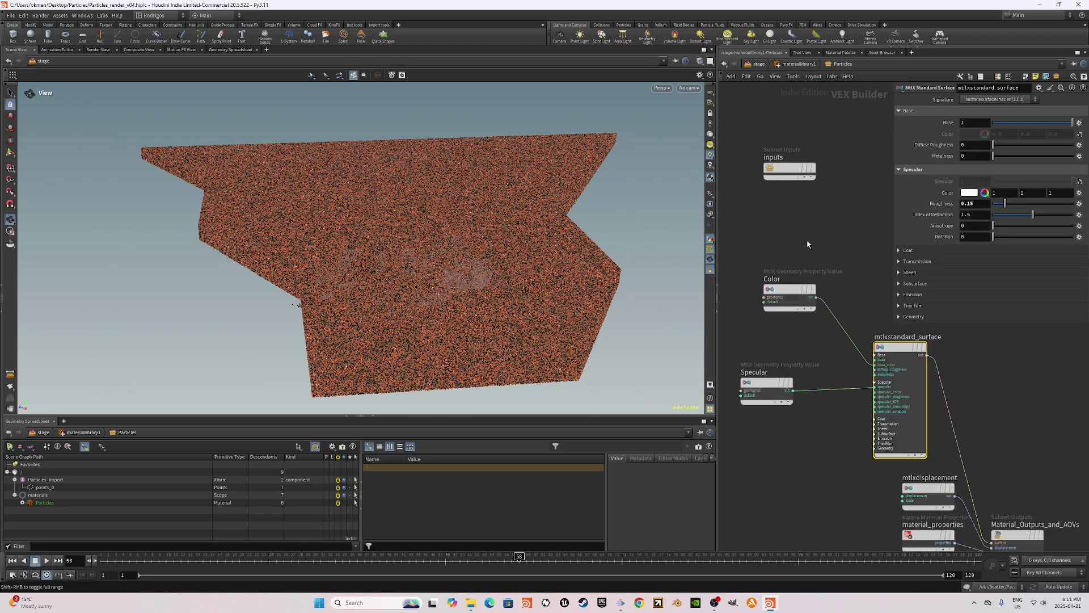
left_click(786, 299)
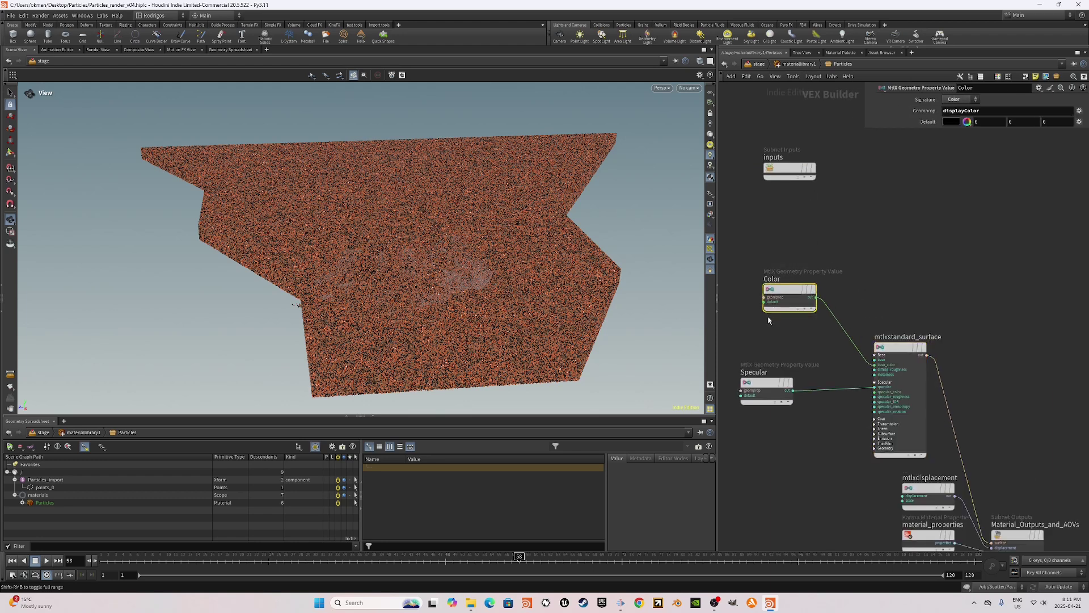
Add an MtlX Geometry Property Value node to the Particles material and set its Geomprop to specular.
key("Tab")
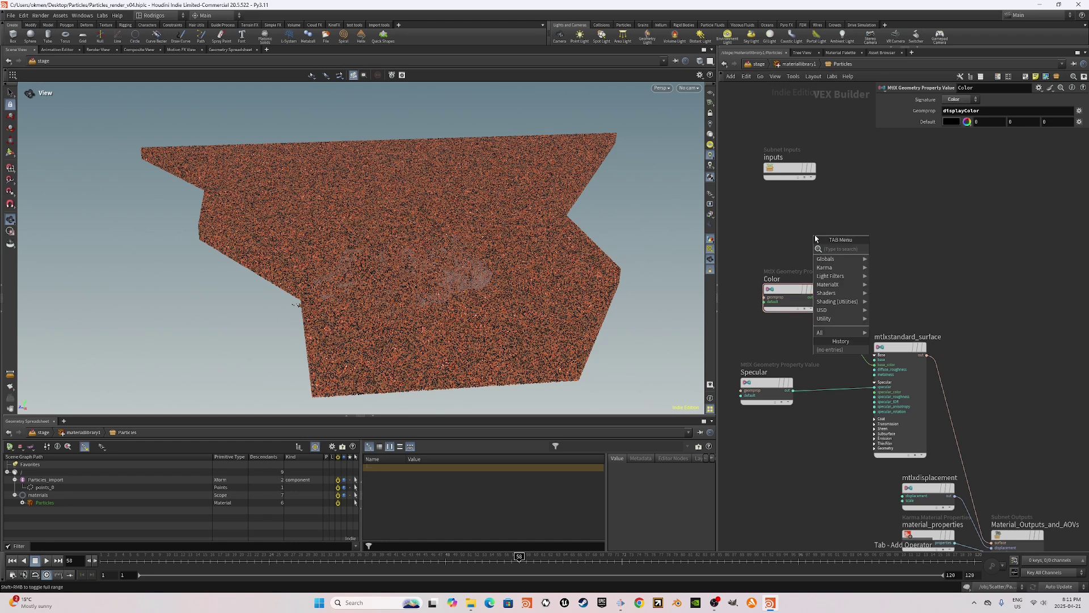
type("mtlxgeo")
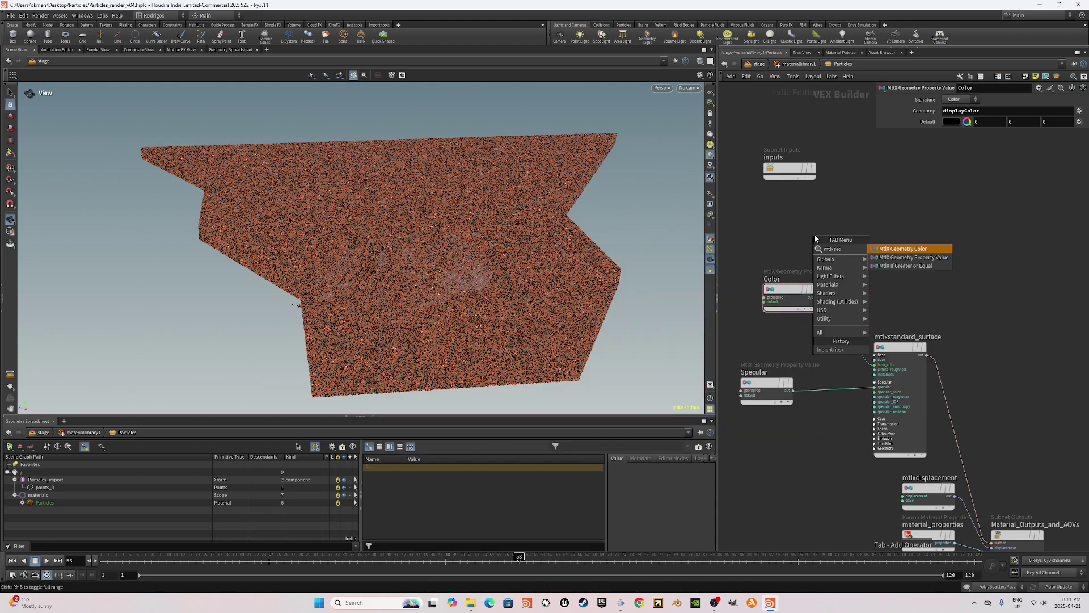
key("Down")
key("Return")
key("Return")
left_click(961, 111)
type("specular")
left_click(898, 195)
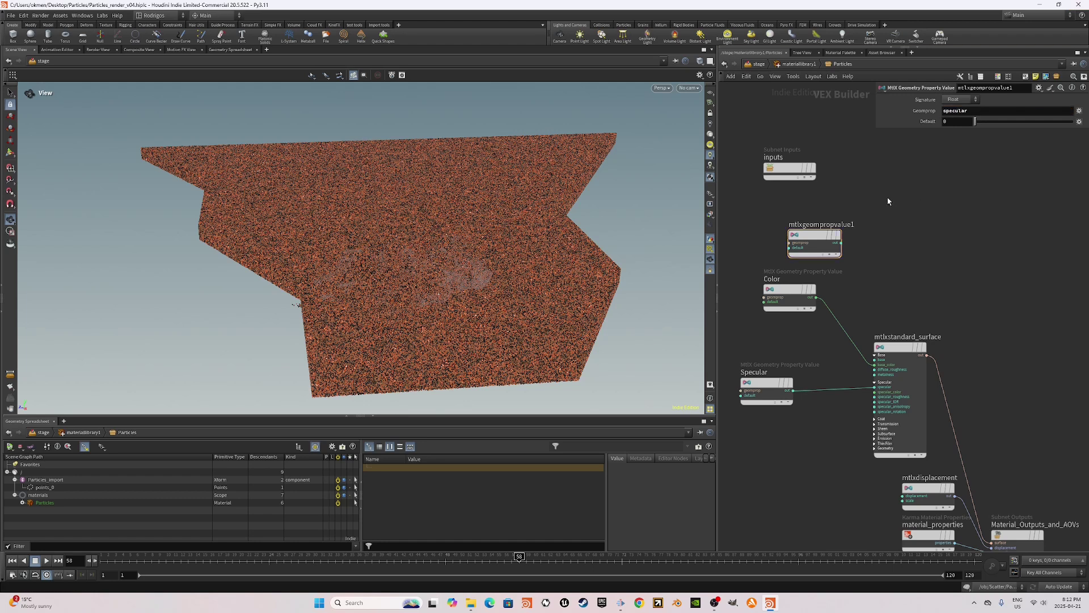
Place the new geometry property node above the Specular node and connect its output to mtlxstandard_surface's specular input.
left_click_drag(825, 237, 775, 353)
left_click(810, 347)
left_click(868, 388)
Review the Geomprop settings of the Color node and the new geometry property node, and their connections to the surface shader.
scroll(854, 312, "up", 4)
left_click_drag(844, 323, 718, 265)
middle_click_drag(828, 291, 875, 316)
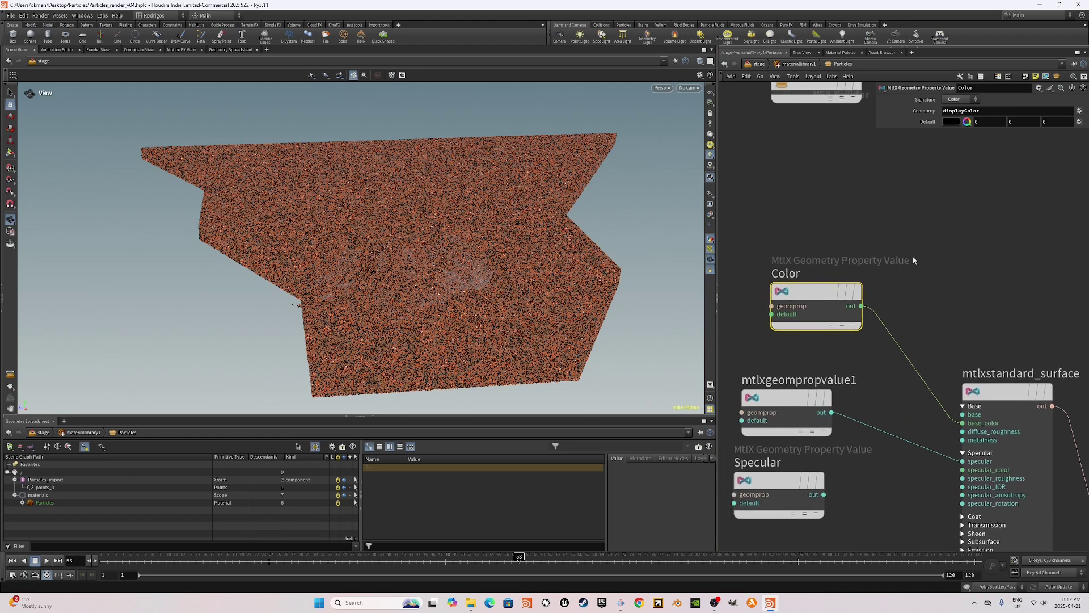
middle_click_drag(915, 415, 902, 333)
left_click(794, 341)
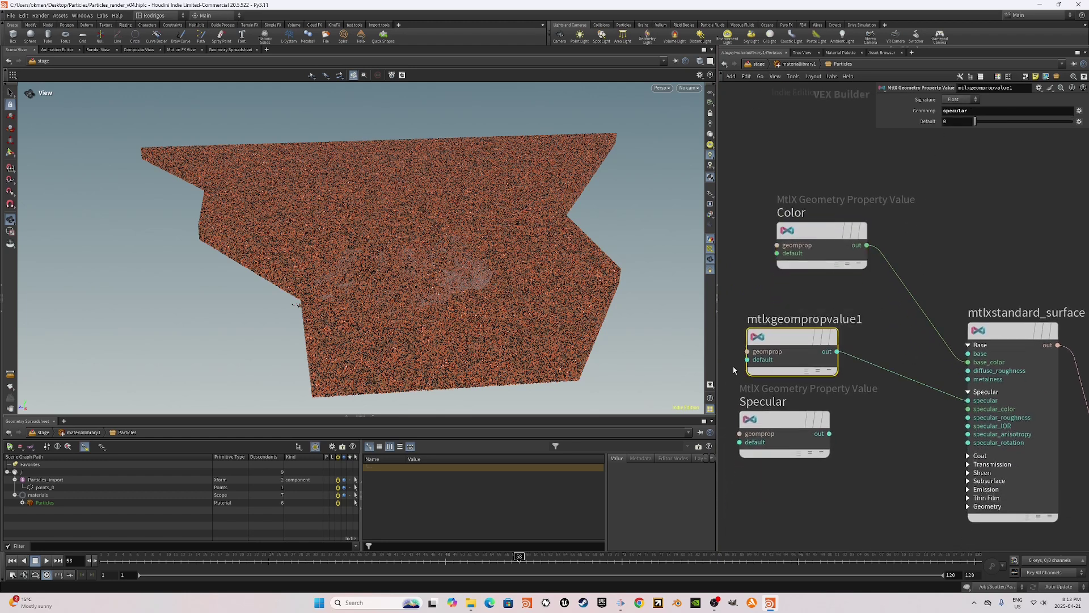
middle_click_drag(794, 340, 813, 338)
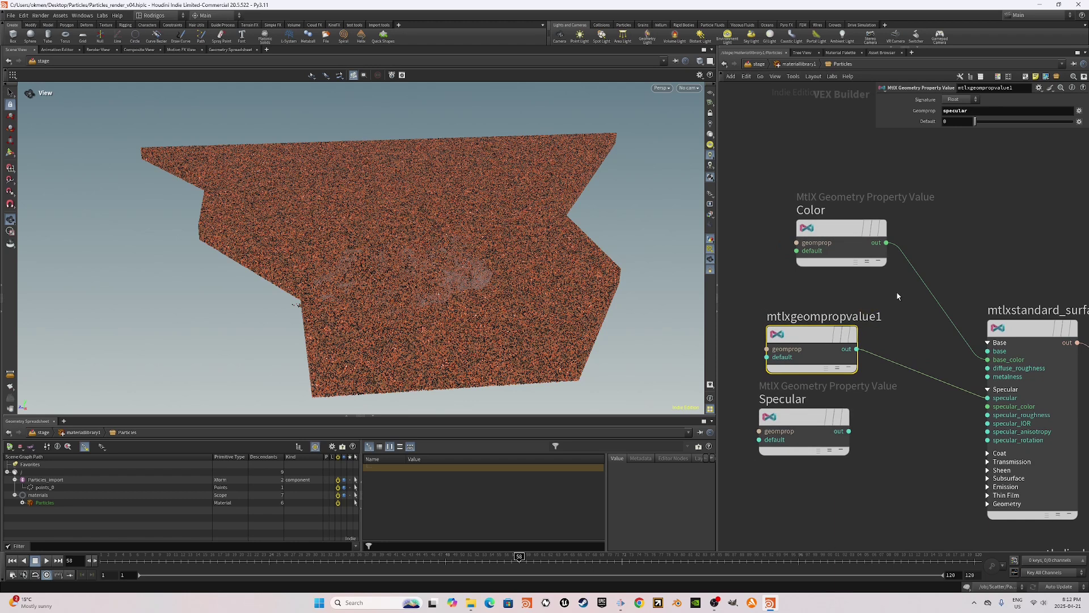
Return to the stage network, display karmaphysicalsky1, and review its sun settings and light direction around the particles.
key("u")
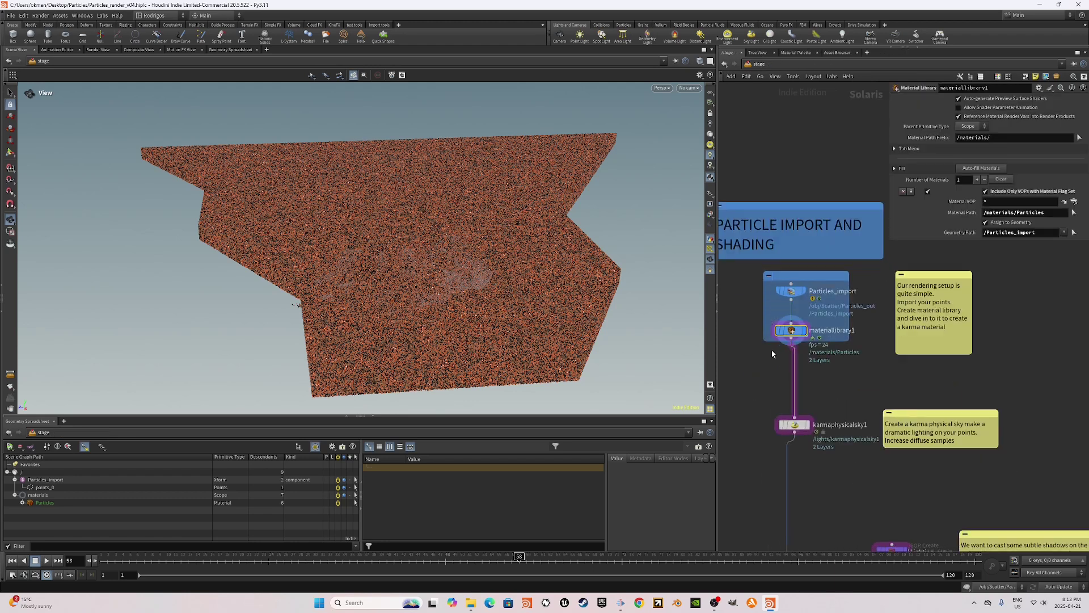
middle_click_drag(843, 388, 834, 364)
left_click(800, 404)
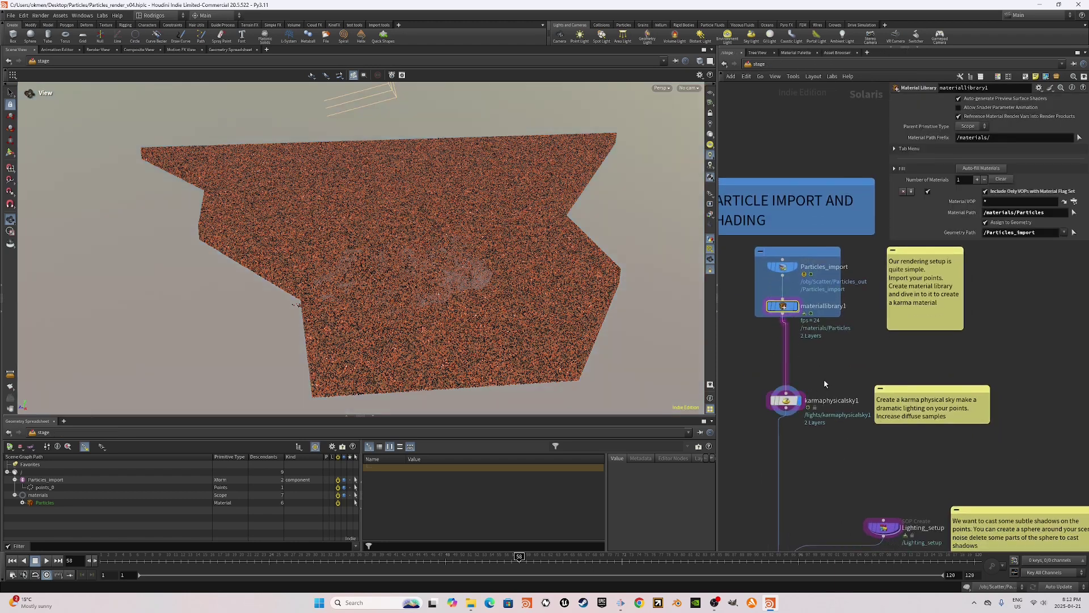
left_click_drag(823, 379, 780, 405)
right_click_drag(479, 211, 430, 239)
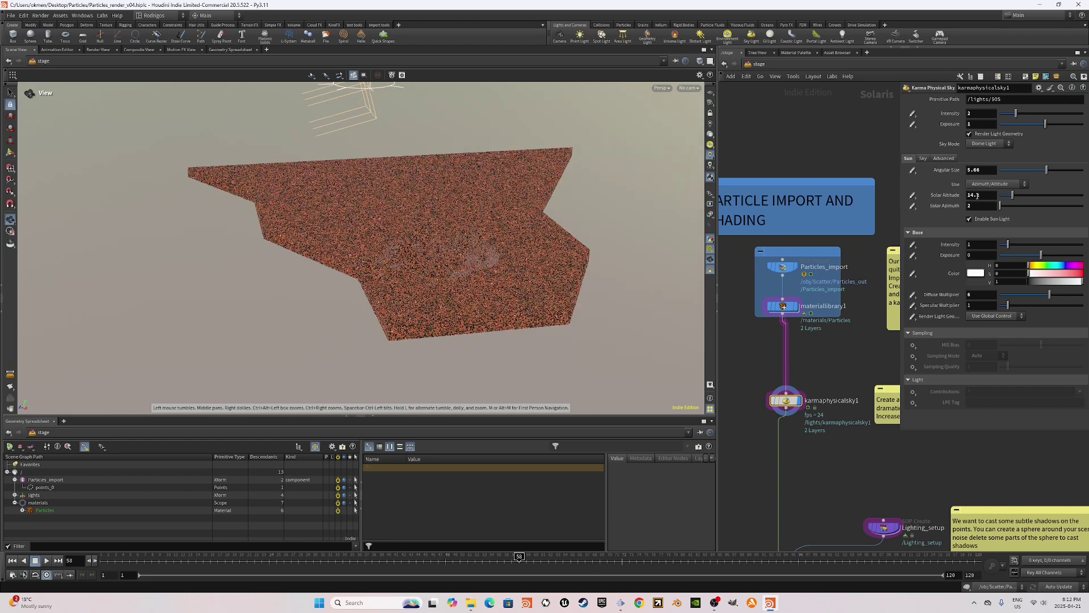
left_click_drag(558, 215, 438, 272)
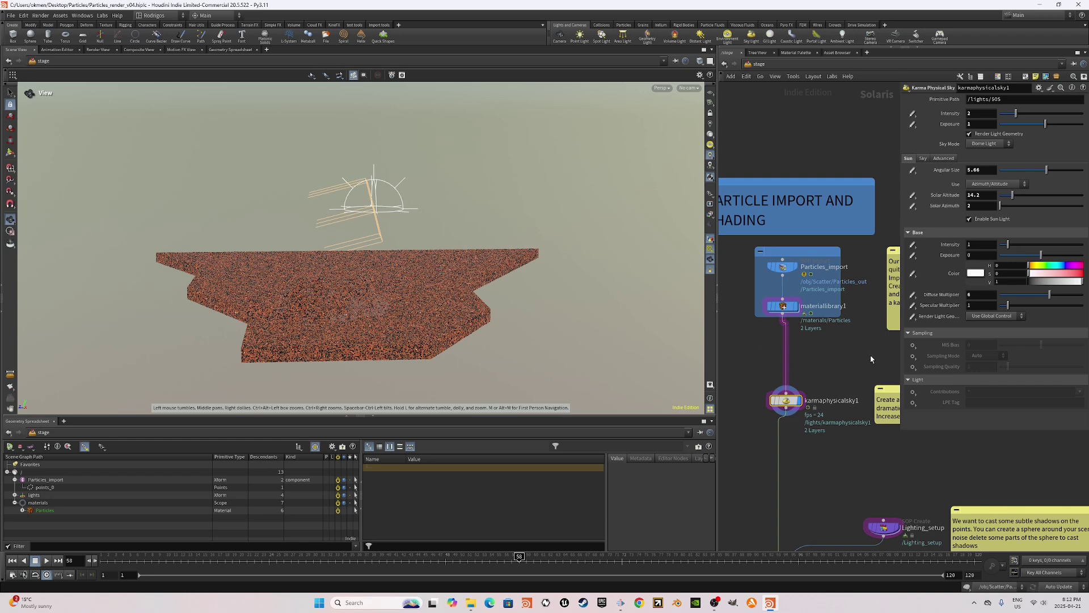
Display merge1 with its inputs and examine the broken sphere surrounding the particles.
scroll(828, 360, "down", 2)
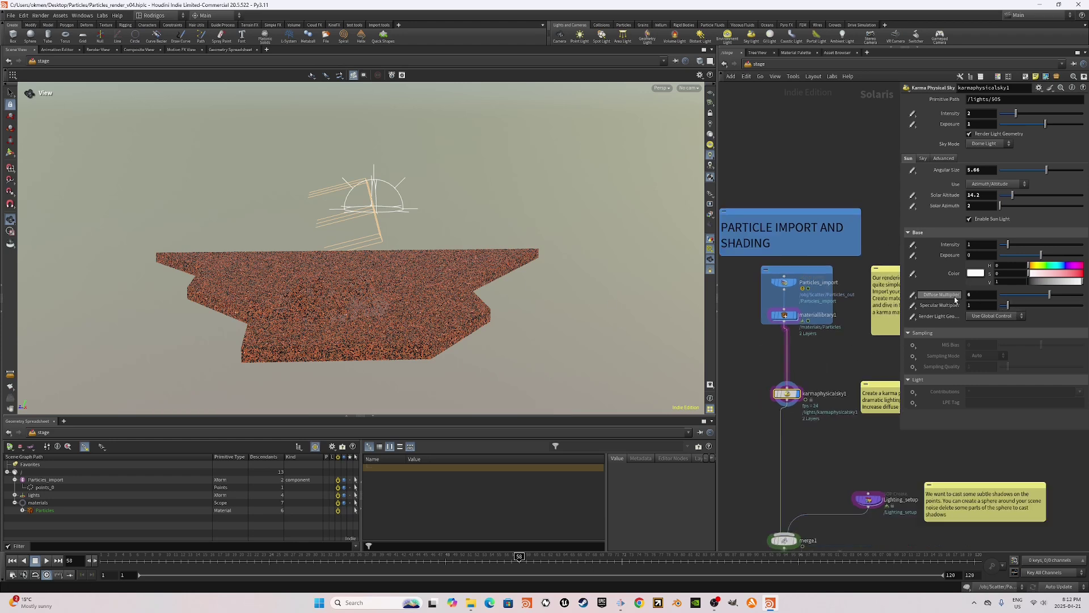
scroll(850, 402, "down", 3)
middle_click_drag(843, 439, 830, 337)
left_click(797, 394)
left_click_drag(806, 361, 784, 397)
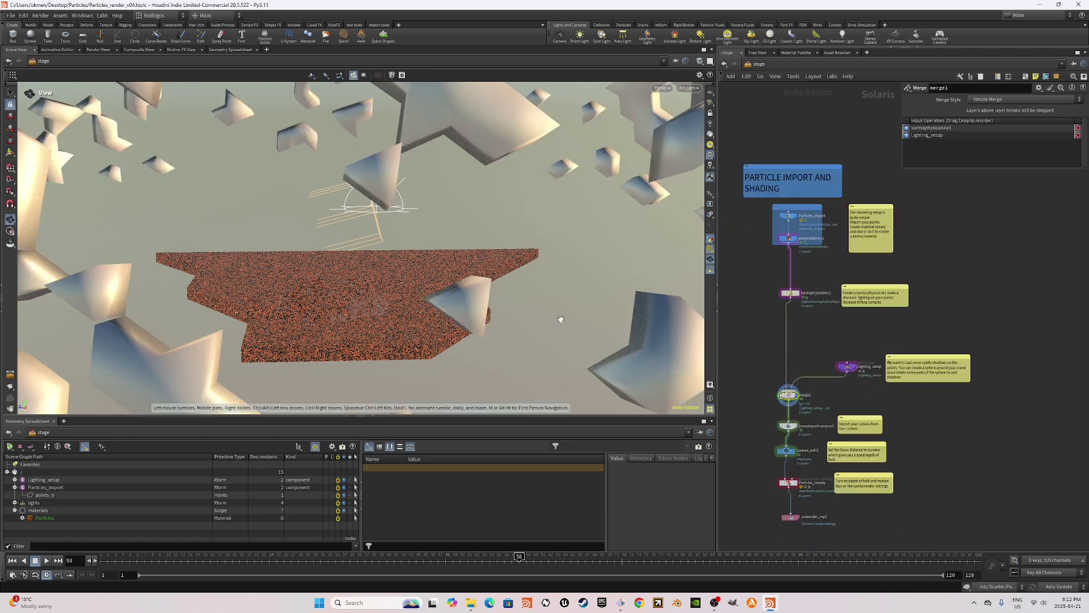
scroll(441, 292, "down", 5)
scroll(459, 277, "up", 5)
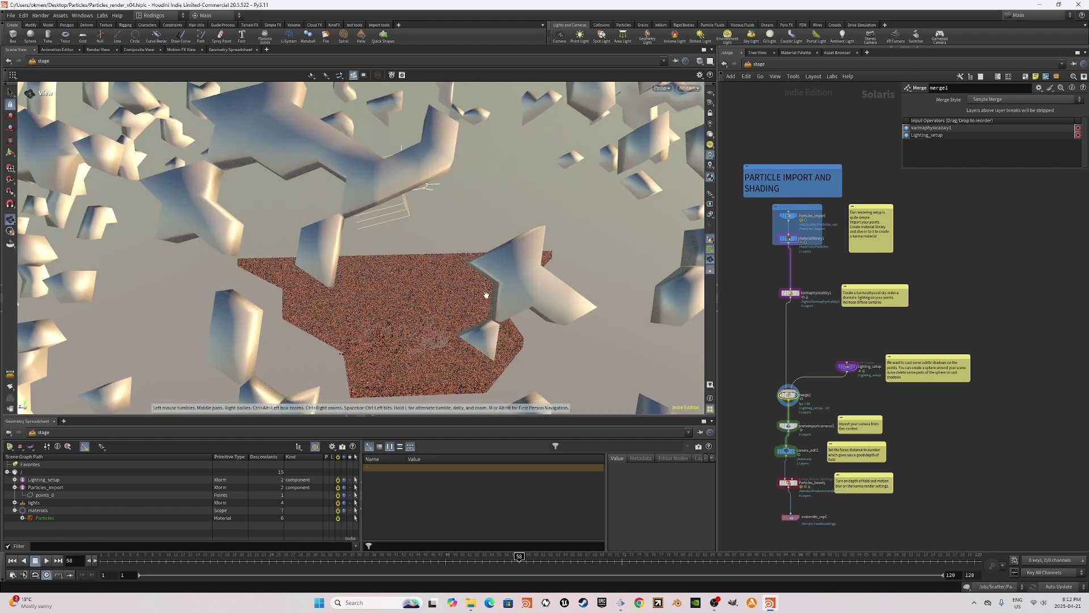
Open the Lighting_setup network and examine the extruded sphere pieces from several angles.
double_click(847, 365)
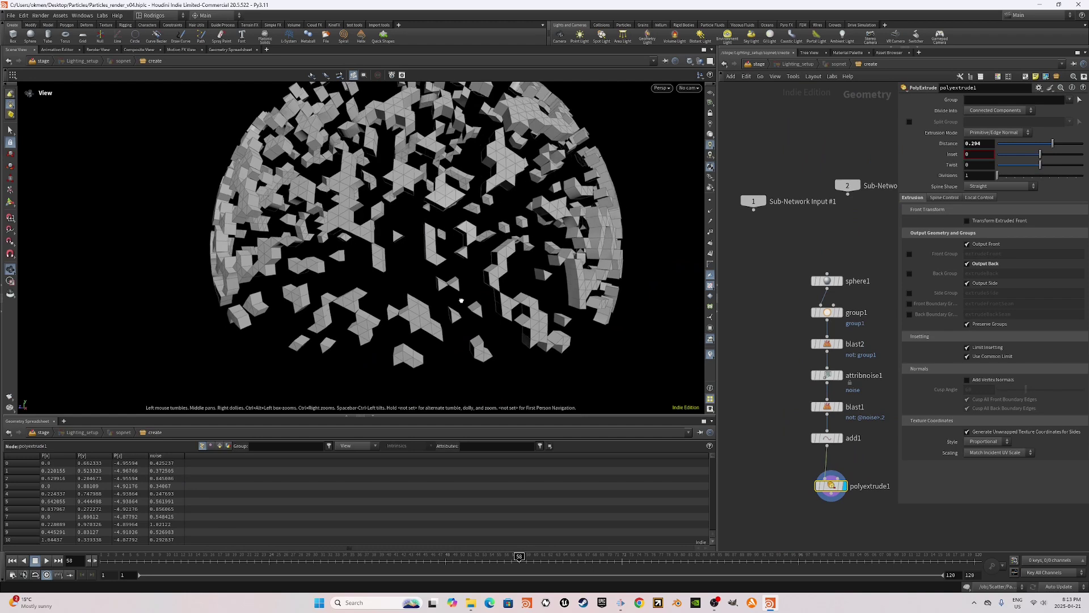
left_click_drag(461, 300, 511, 313)
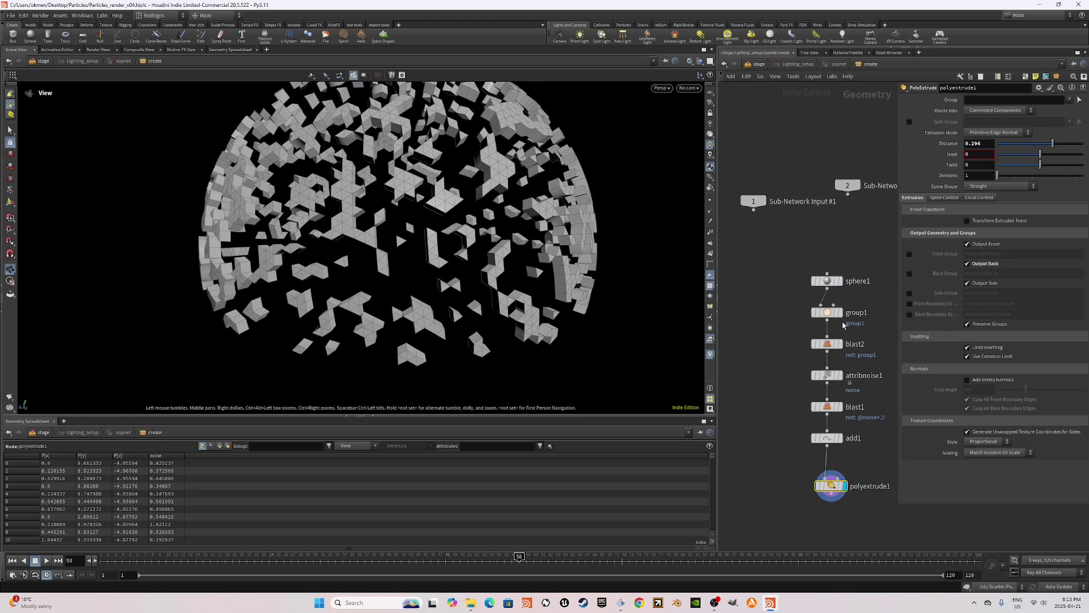
left_click_drag(494, 230, 433, 259)
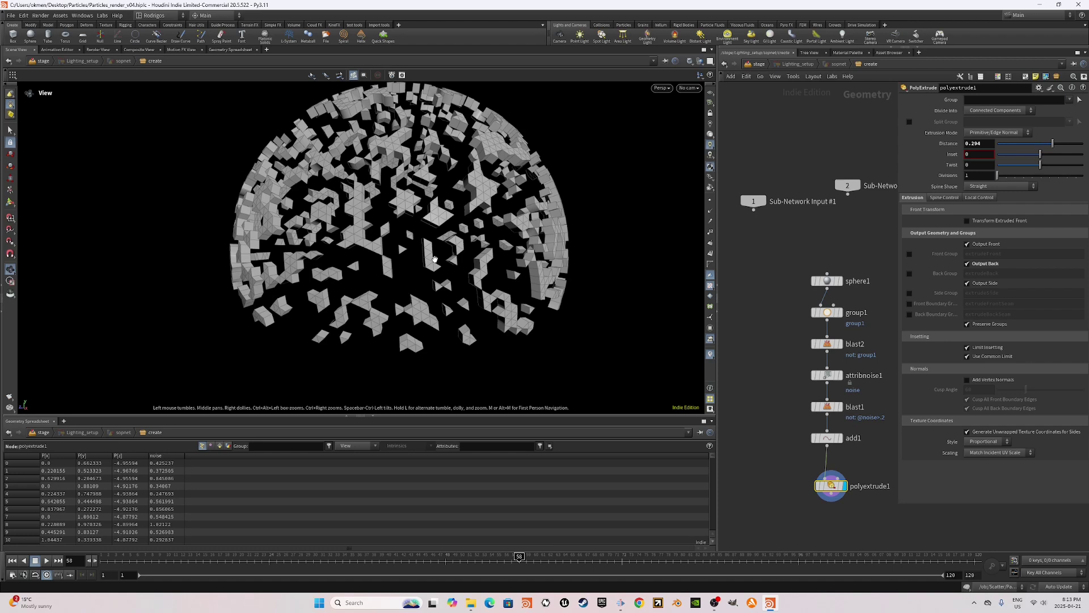
Return to the stage network, display sceneimportcameras1, and review its camera import settings and the scene around the particles.
key("u")
left_click_drag(442, 244, 467, 174)
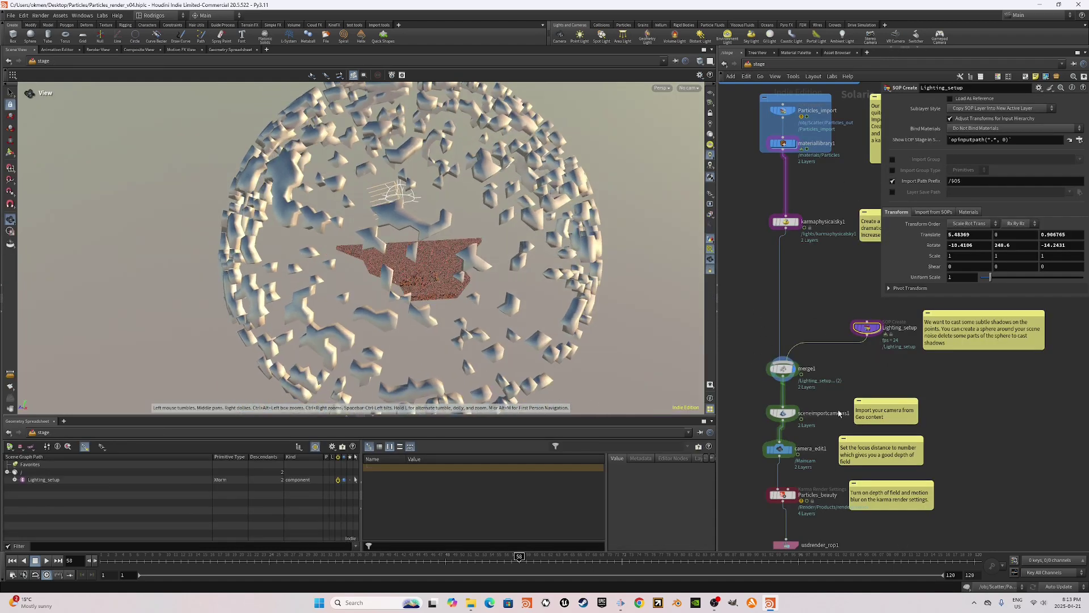
middle_click_drag(833, 403, 836, 366)
left_click(796, 375)
left_click(785, 375)
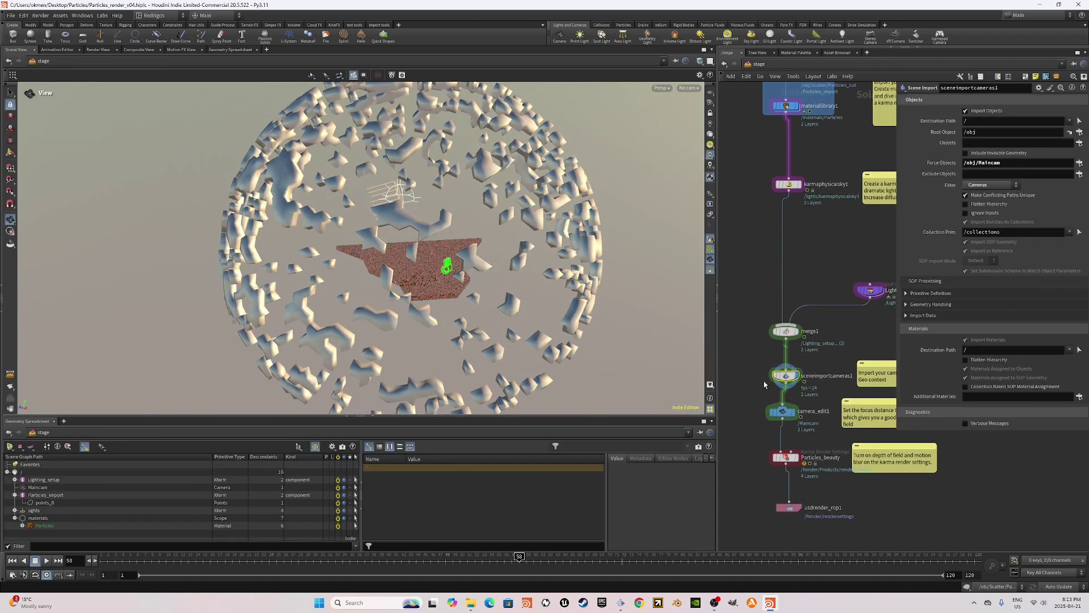
left_click_drag(420, 280, 368, 256)
Display camera_edit1 and review the focus distance in its sampling settings.
left_click_drag(819, 389, 803, 394)
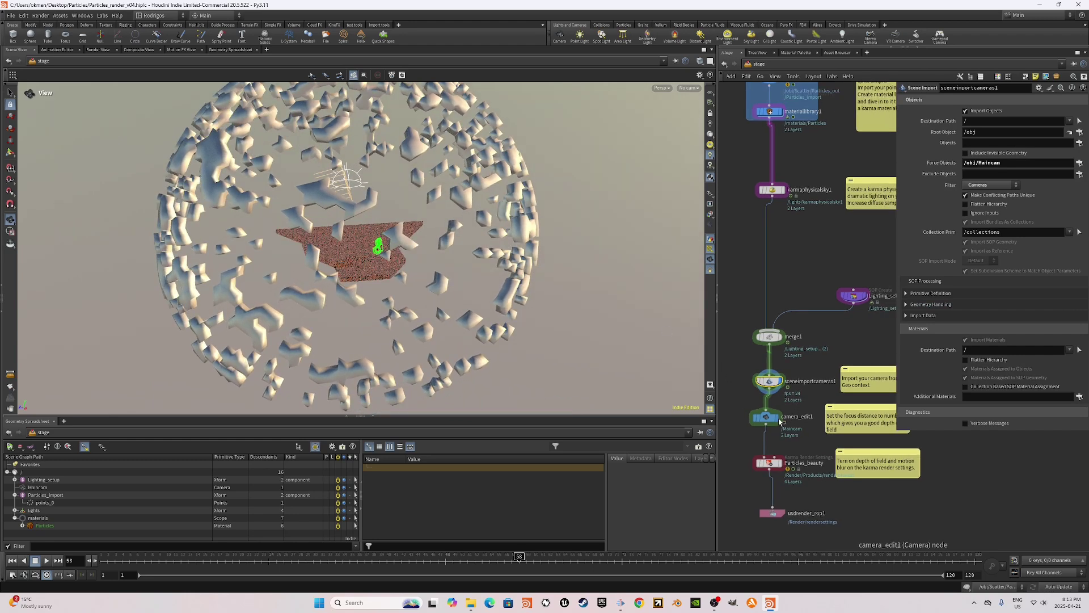
left_click(761, 420)
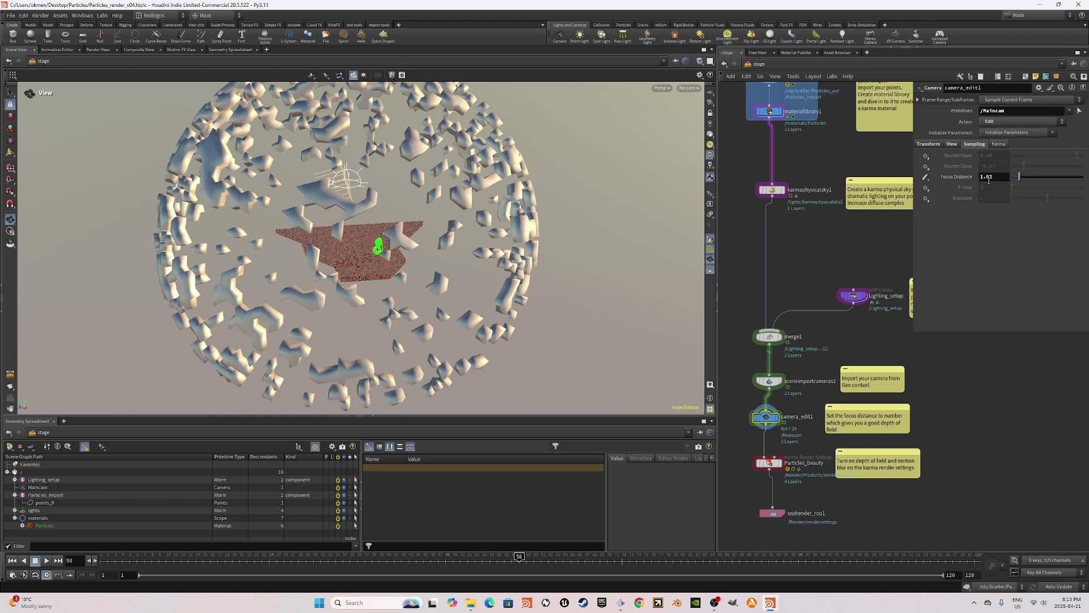
scroll(760, 462, "up", 2)
Display the Particles_beauty render settings and review the depth of field, motion blur and ray limit options.
left_click(771, 462)
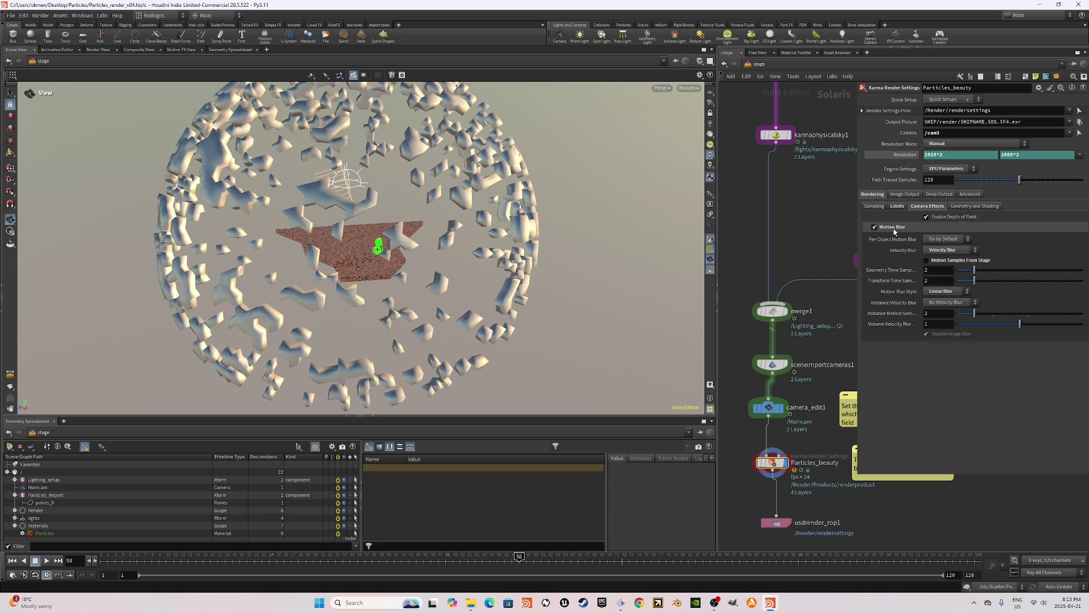
left_click(897, 206)
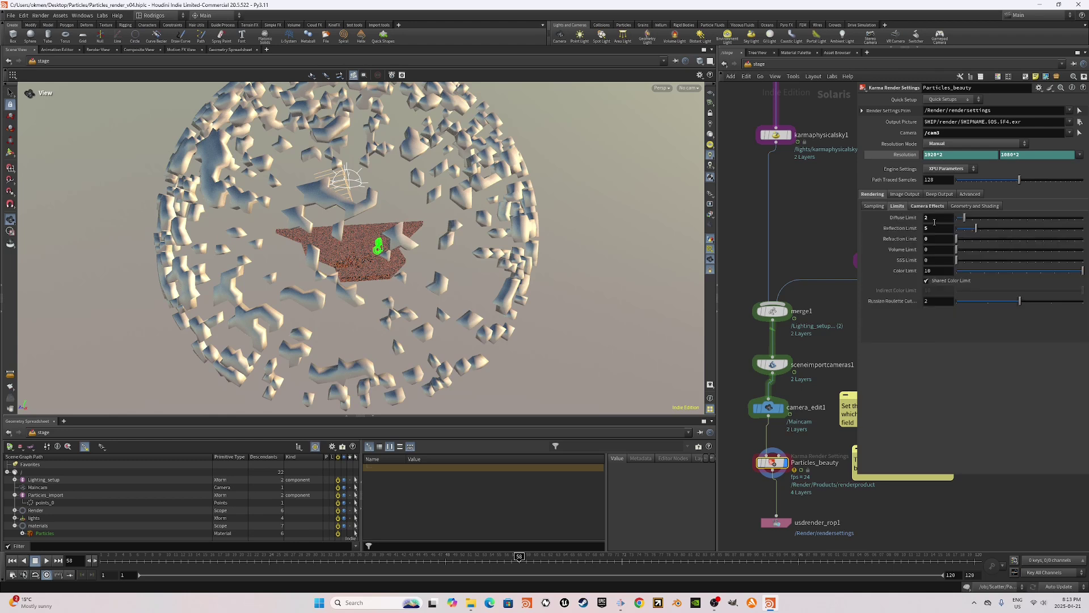
scroll(793, 394, "down", 2)
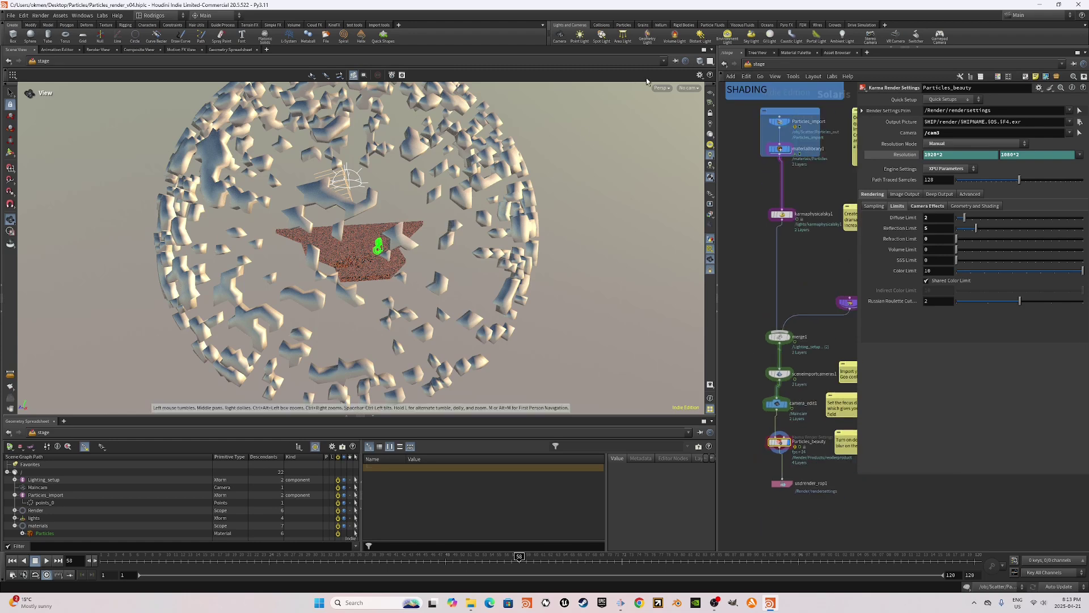
Look through Maincam and render the particles in the viewport with Karma XPU.
left_click(688, 88)
left_click(707, 117)
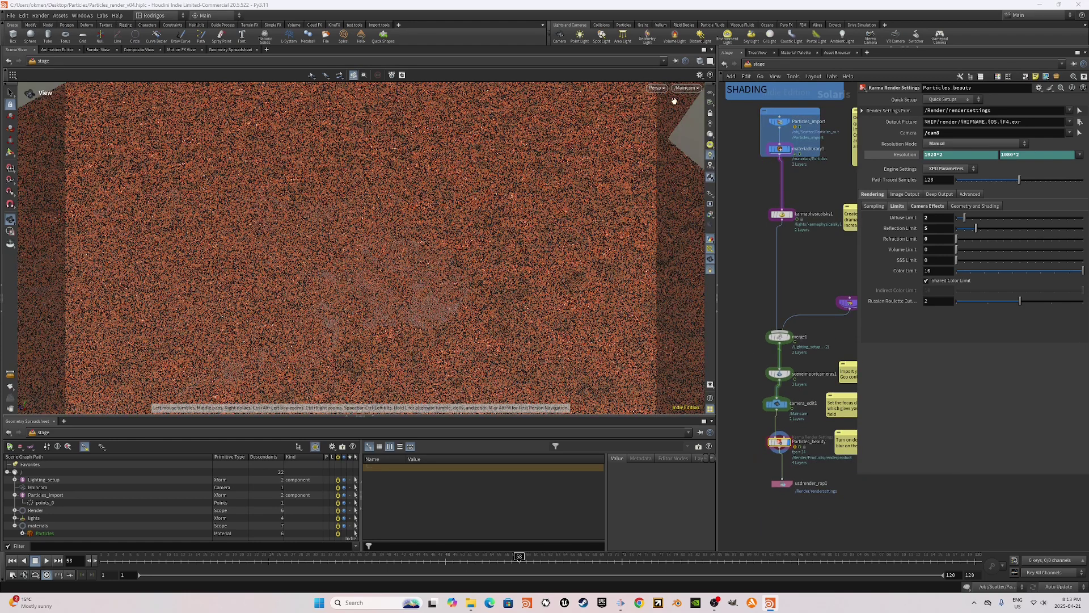
left_click(657, 88)
left_click(671, 137)
scroll(797, 300, "down", 3)
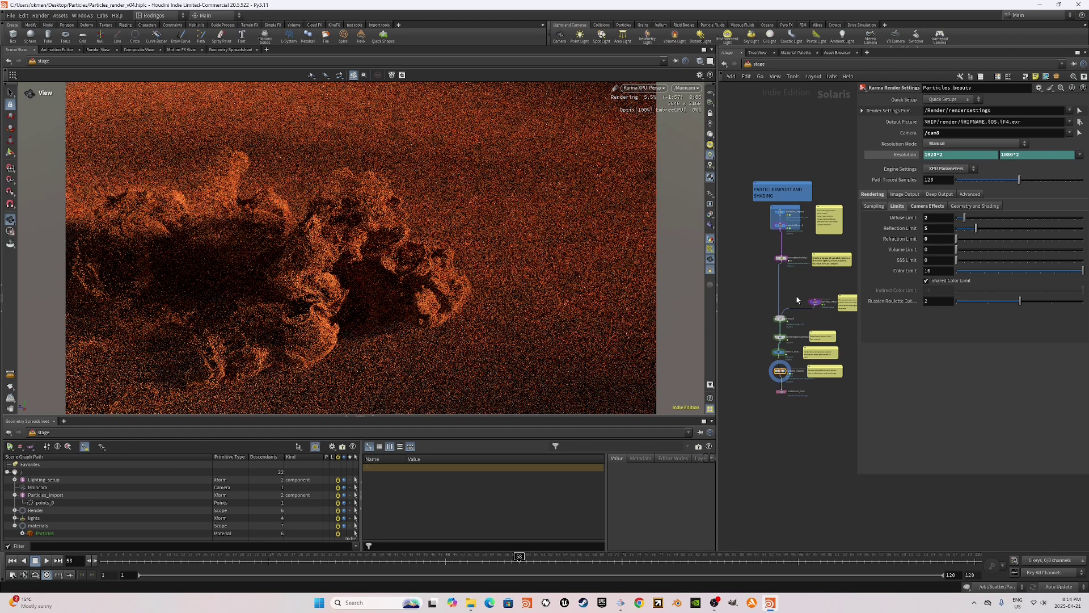
scroll(797, 267, "up", 1)
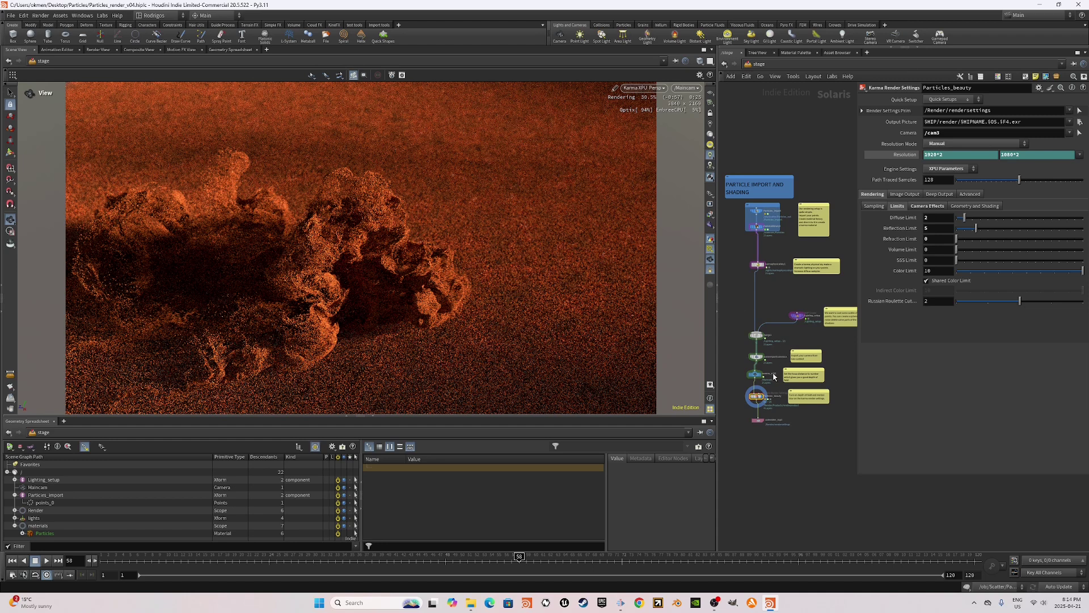
scroll(771, 376, "up", 1)
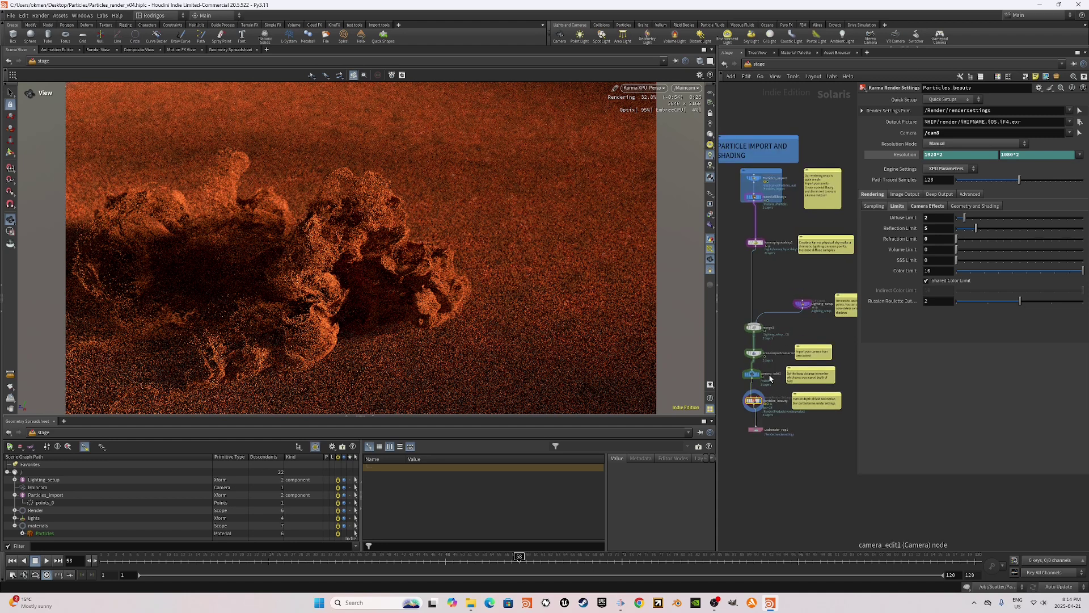